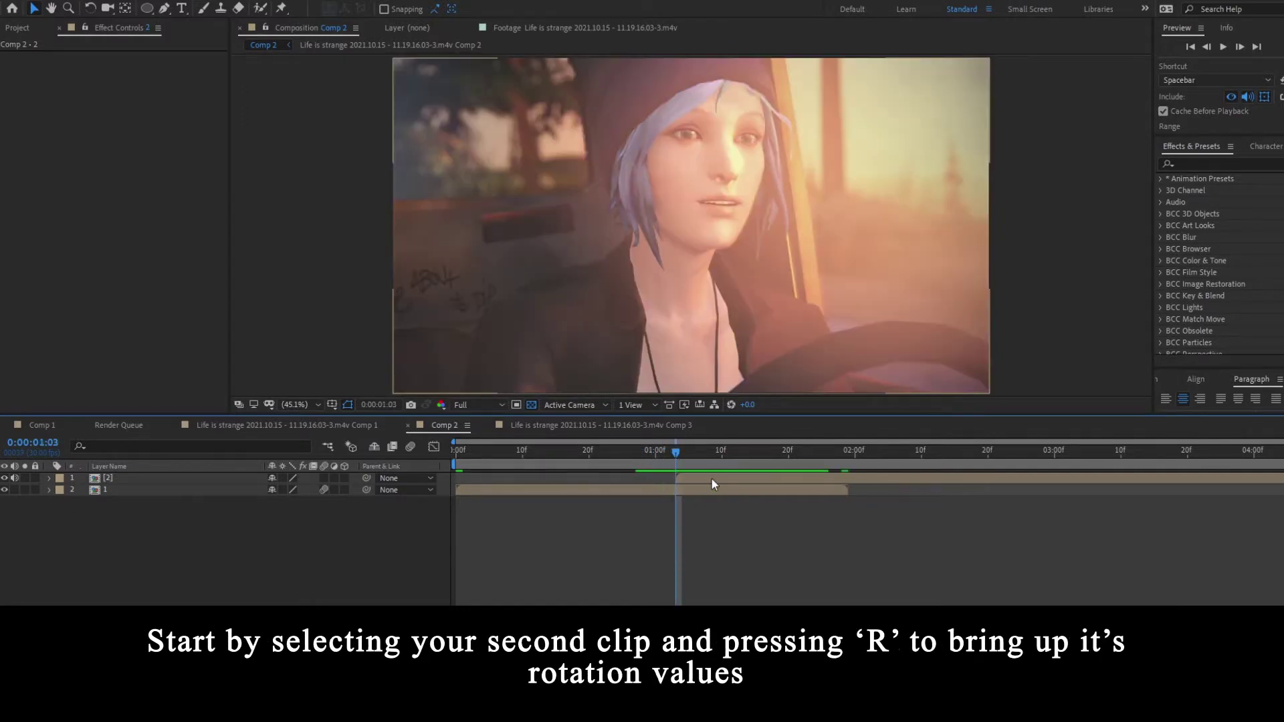
# Keyframe the second clip's Rotation from -159° at 0:00:01:03 to 0° ten frames further on
pyautogui.click(711, 479)
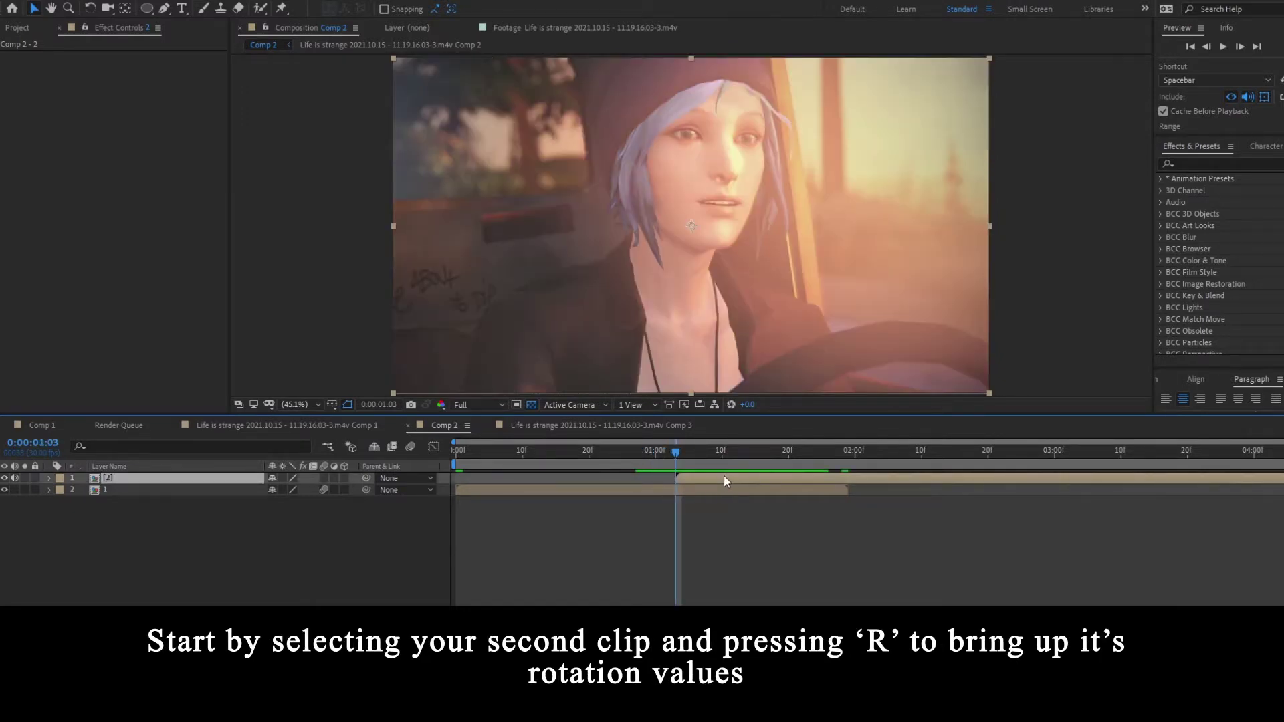
pyautogui.press('r')
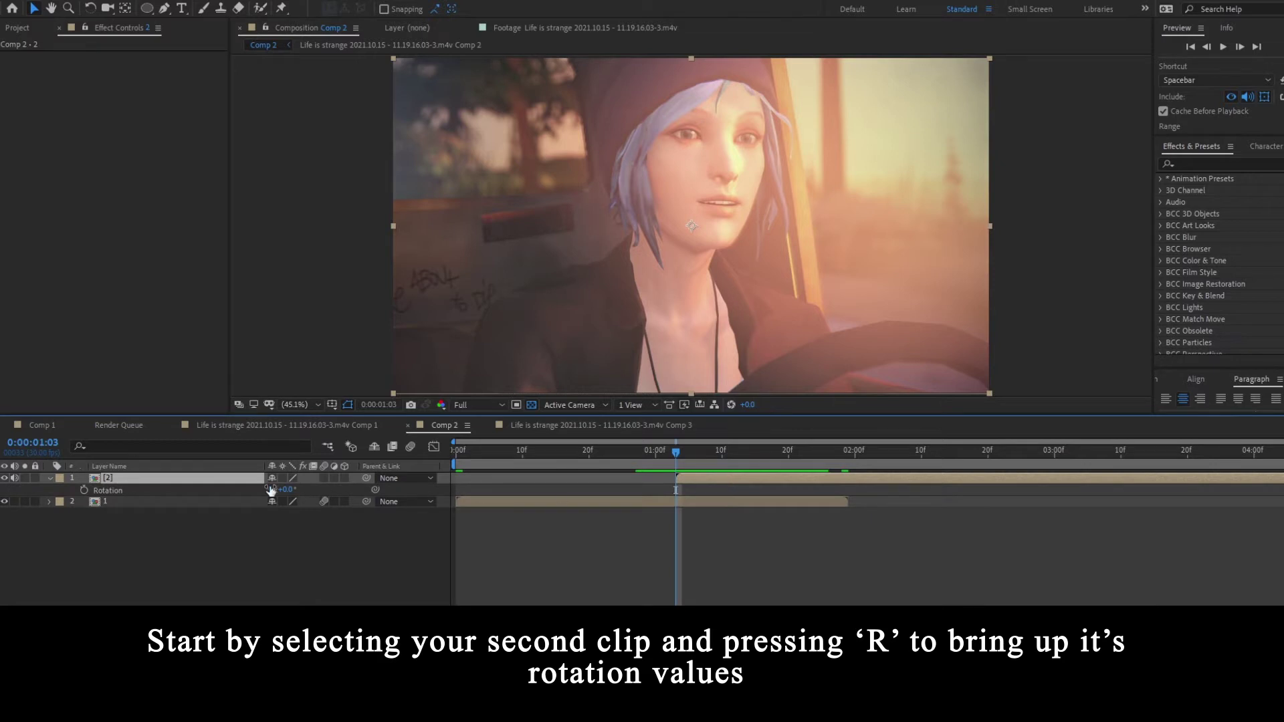
pyautogui.click(84, 491)
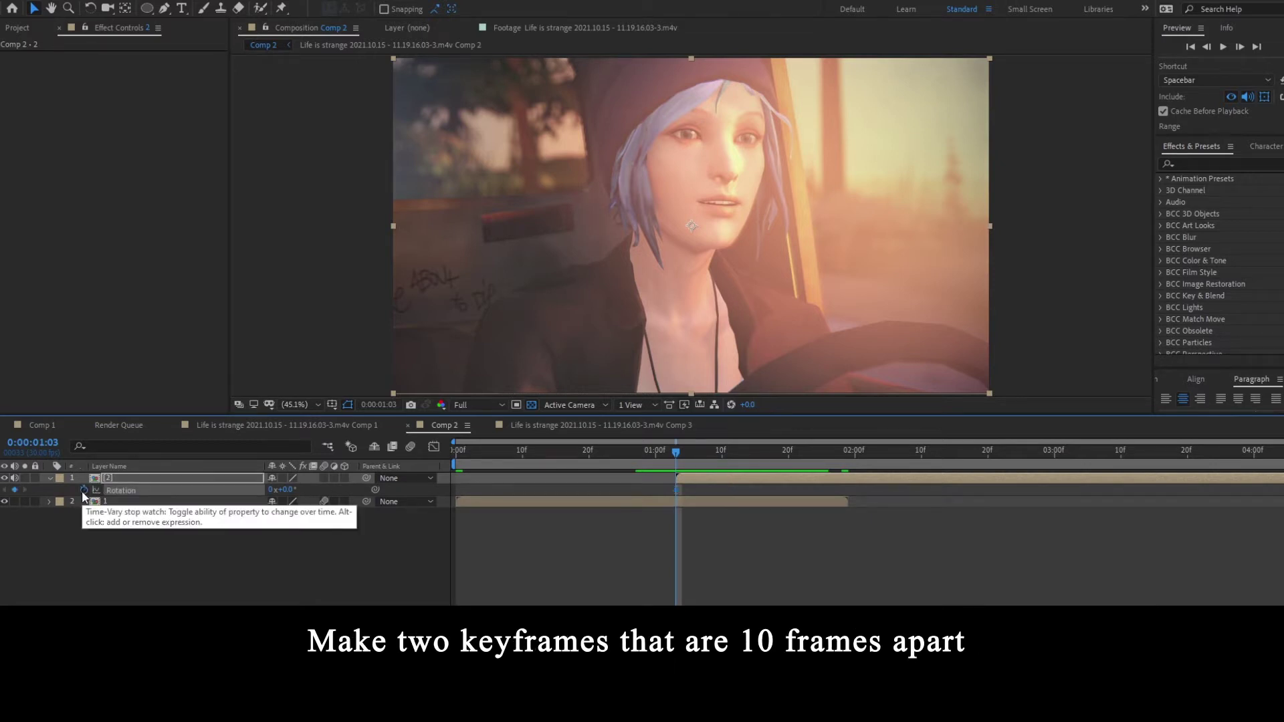
pyautogui.hotkey('shift', 'pagedown')
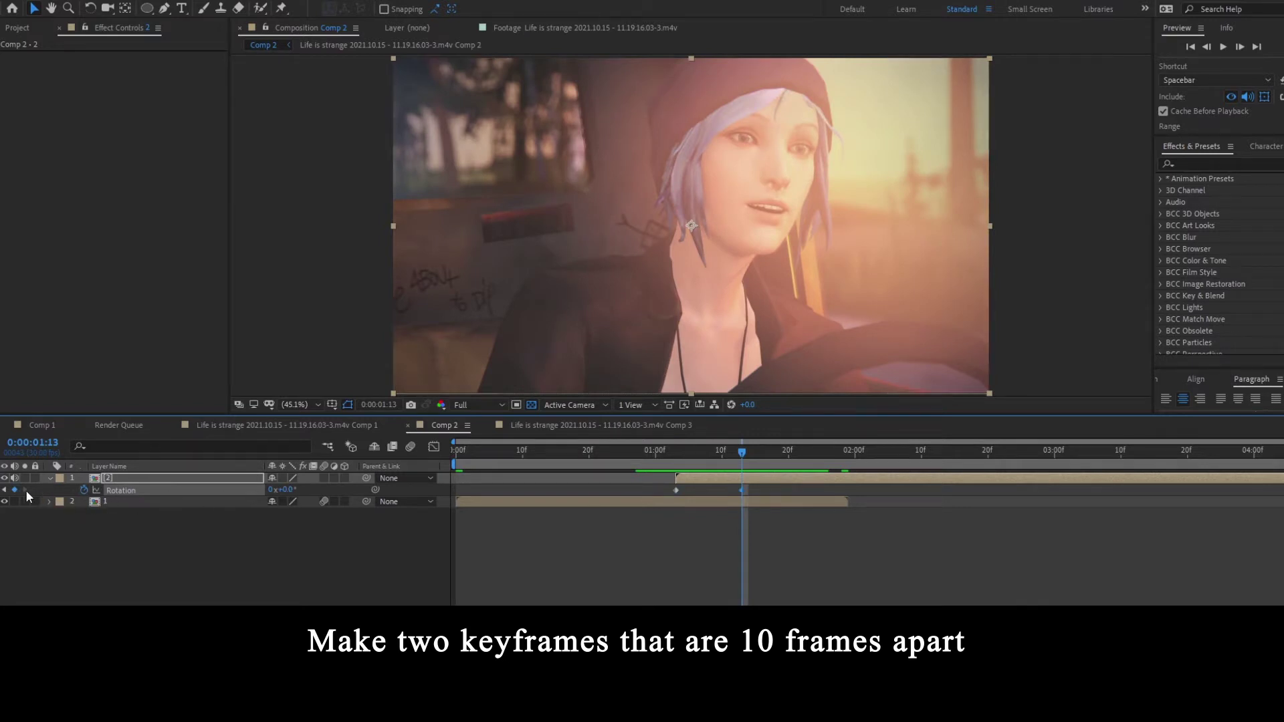
pyautogui.click(4, 489)
pyautogui.moveTo(283, 490); pyautogui.dragTo(193, 502)
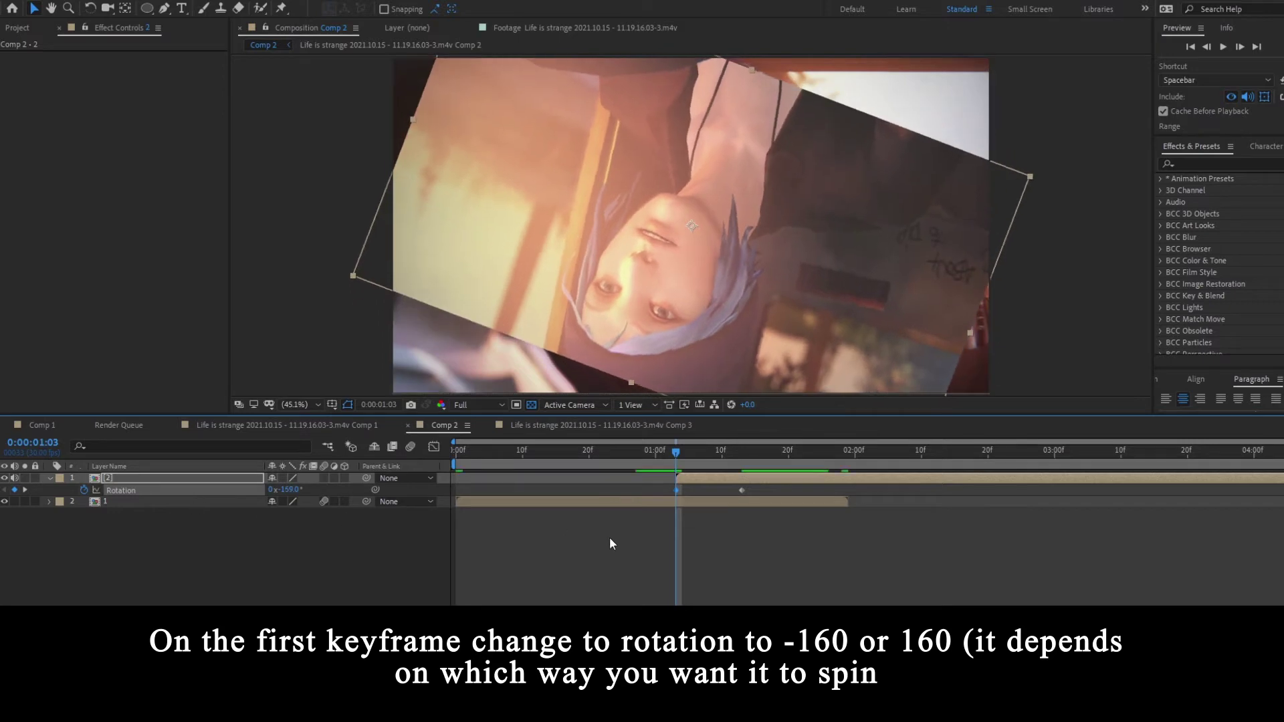
# Find the Motion Tile effect by searching for "motion tile" and apply it to the second clip
pyautogui.click(683, 476)
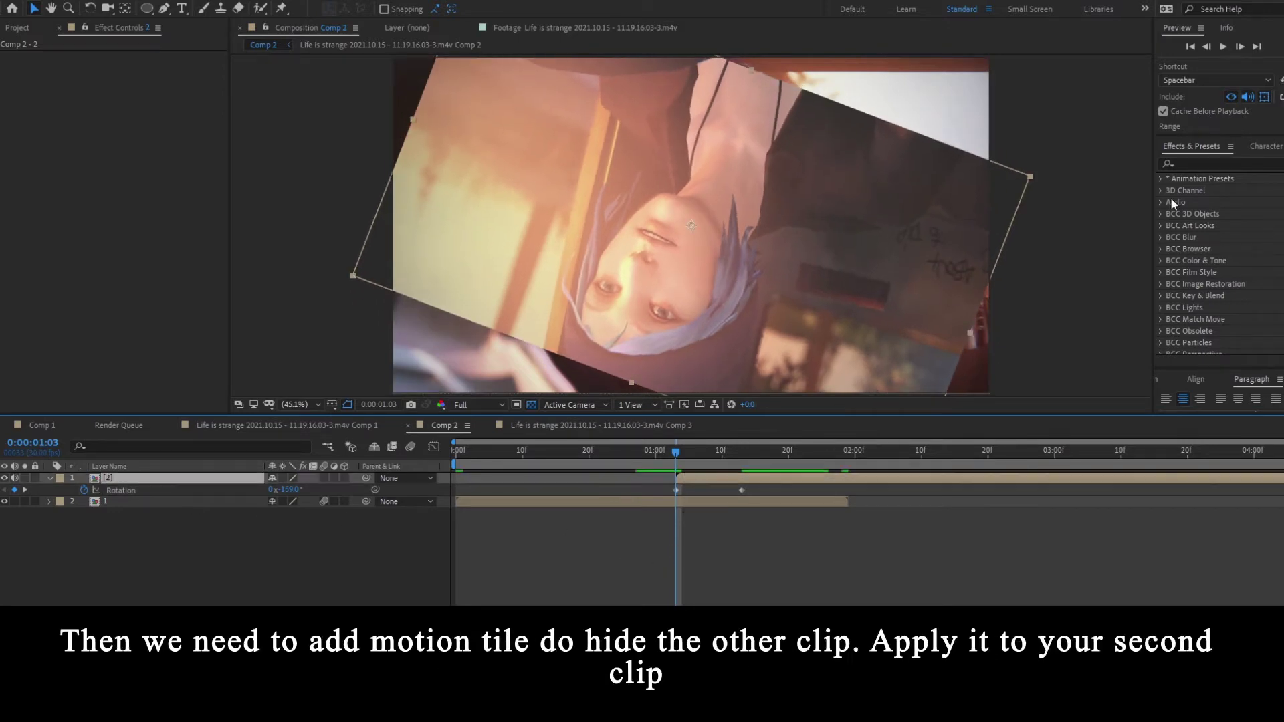
pyautogui.click(1232, 163)
pyautogui.write('motion til')
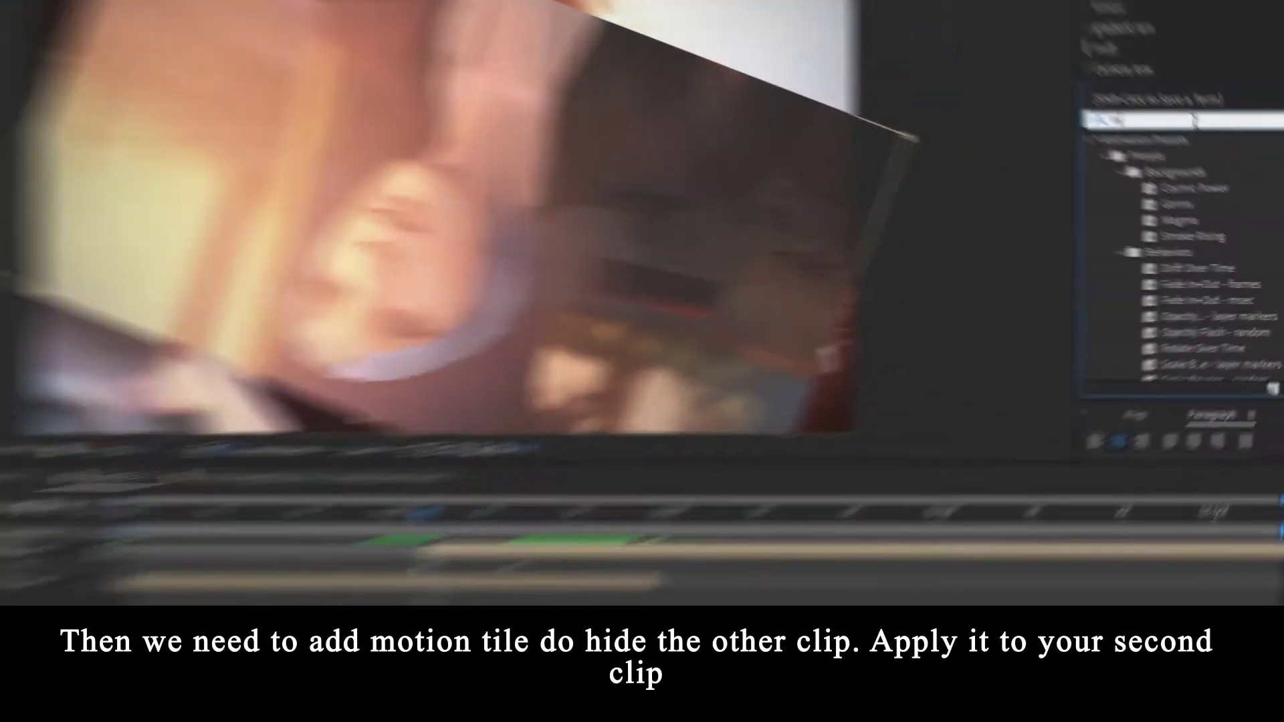
pyautogui.write('e')
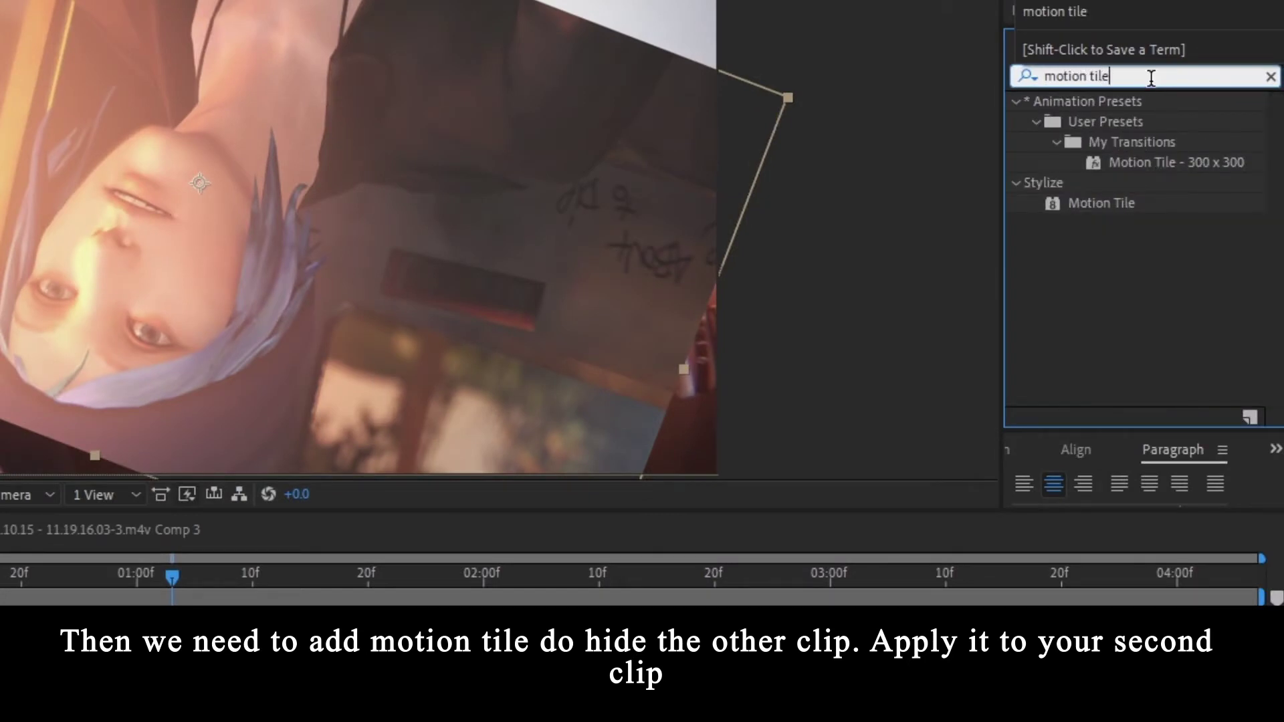
pyautogui.click(1092, 212)
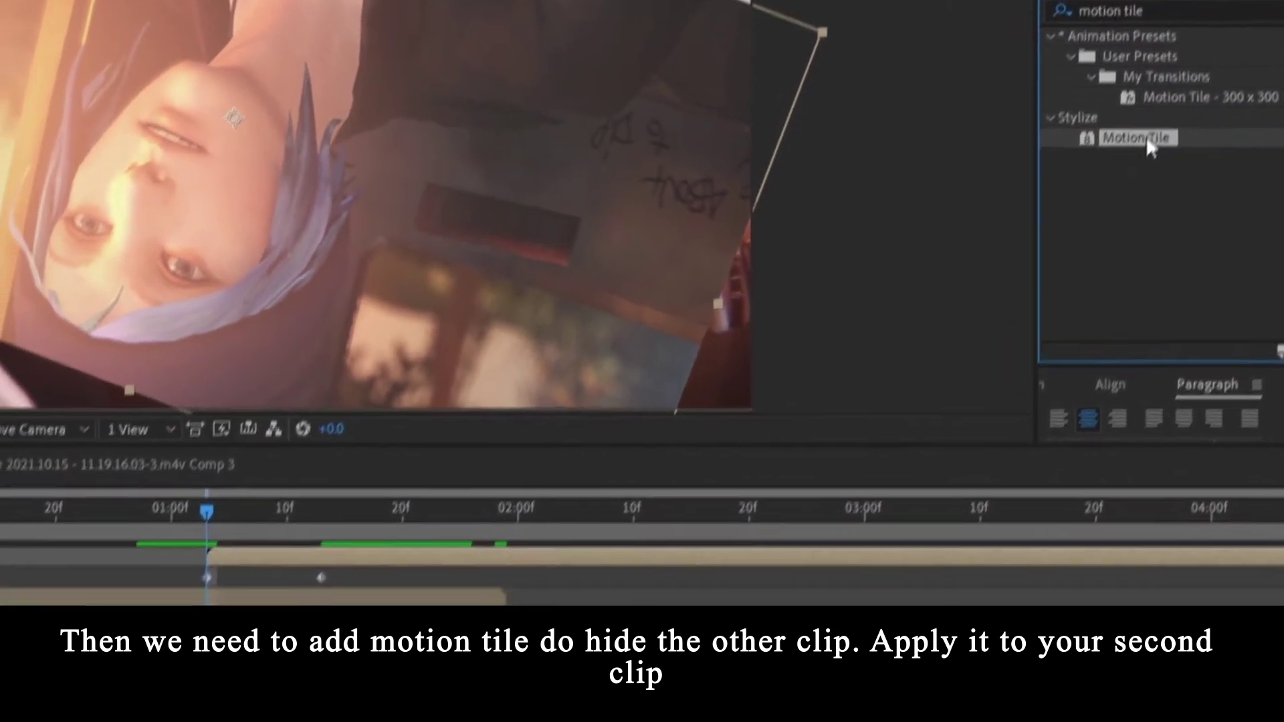
pyautogui.moveTo(1116, 208); pyautogui.dragTo(577, 630)
pyautogui.moveTo(811, 345); pyautogui.dragTo(813, 347)
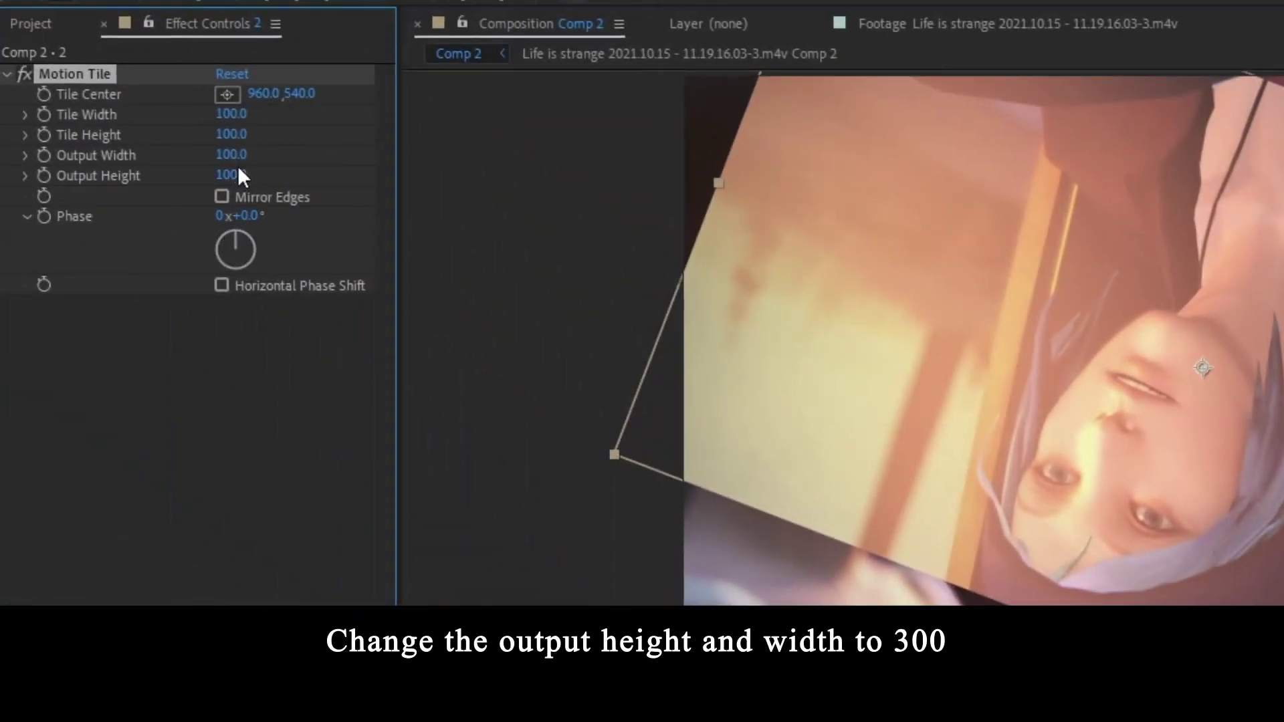
# Set Motion Tile's Output Width and Output Height to 300 and enable Mirror Edges
pyautogui.click(232, 155)
pyautogui.write('300')
pyautogui.press('Tab')
pyautogui.write('3')
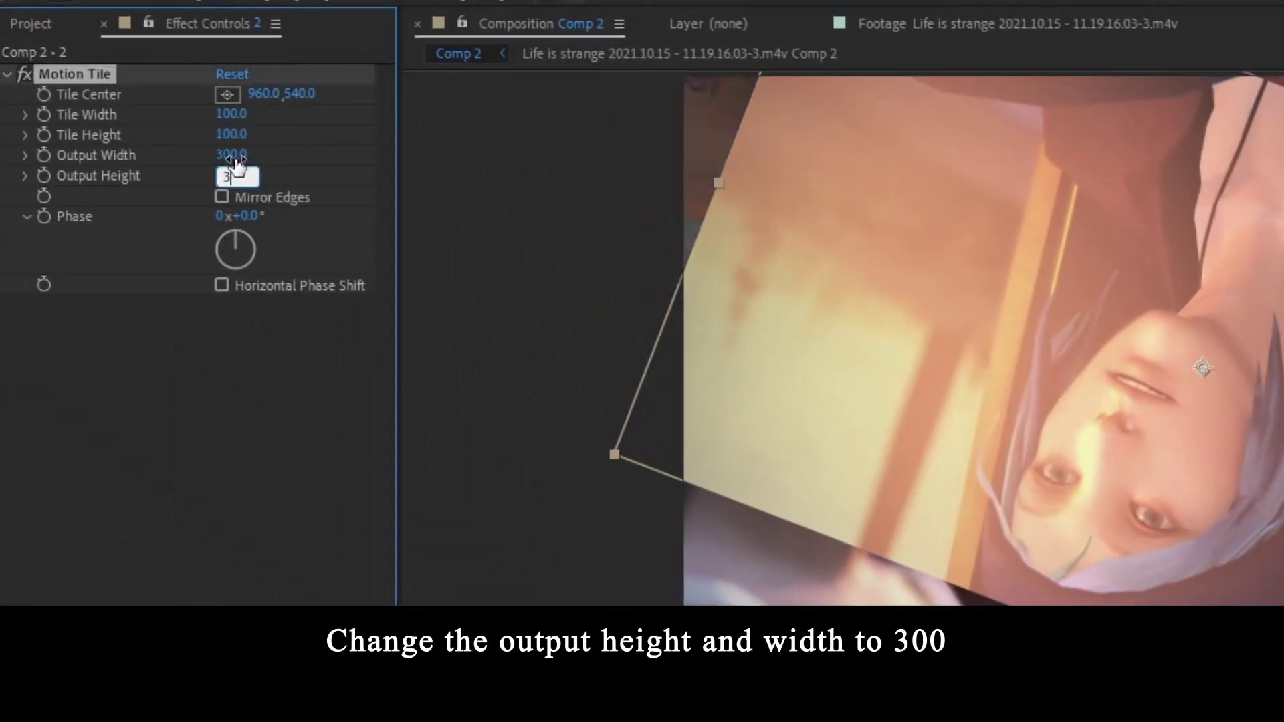
pyautogui.write('00')
pyautogui.press('Return')
pyautogui.click(222, 197)
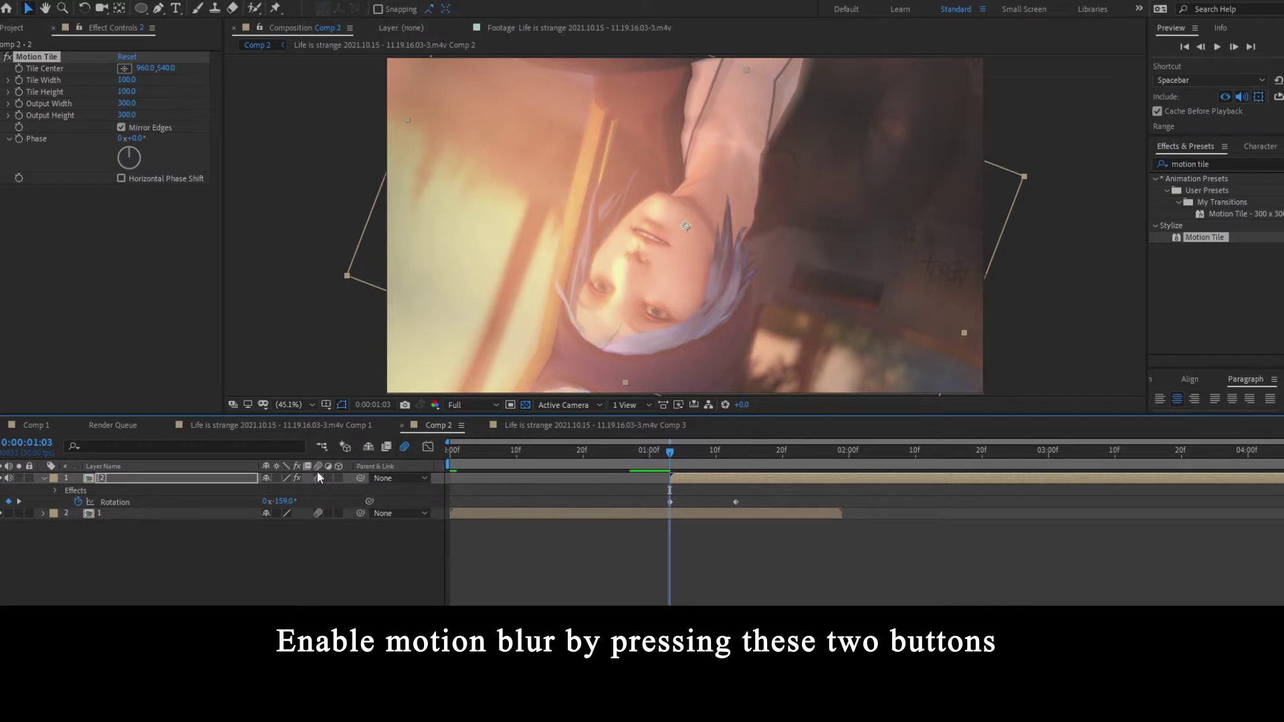
# Easy ease both Rotation keyframes of the second clip and show their curve in the graph editor
pyautogui.moveTo(789, 503); pyautogui.dragTo(649, 505)
pyautogui.press('F9')
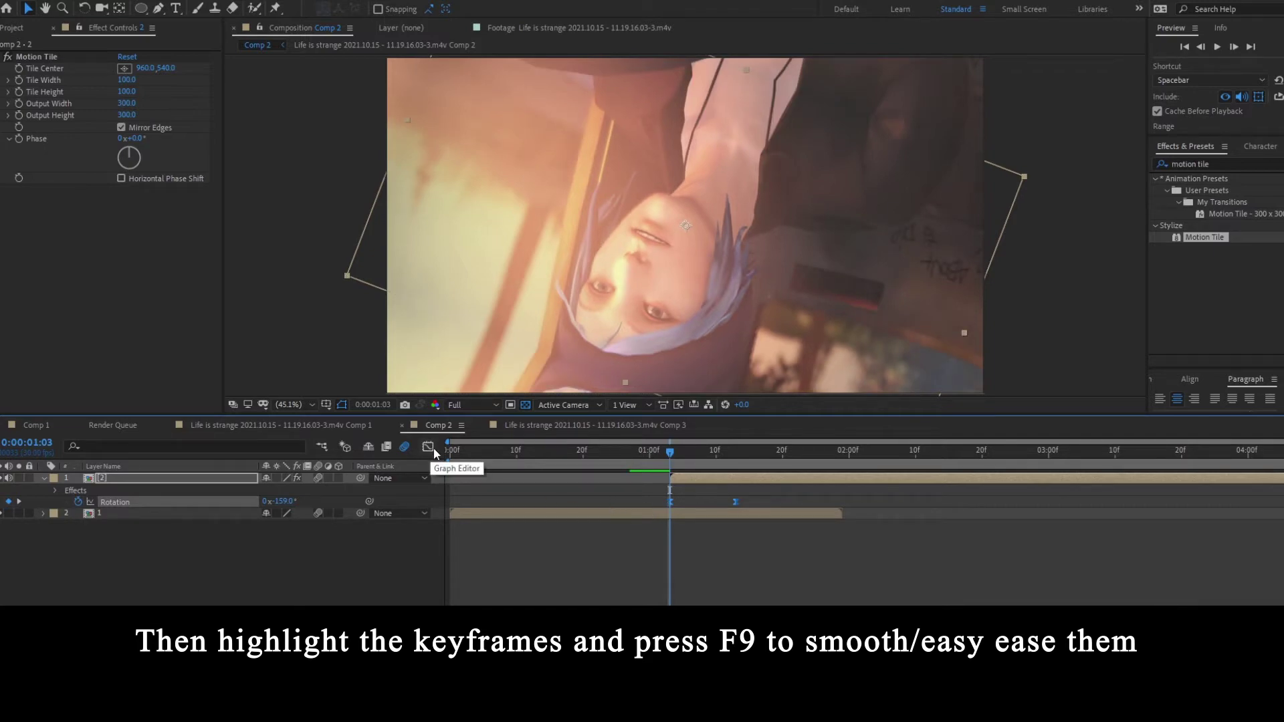
pyautogui.click(428, 447)
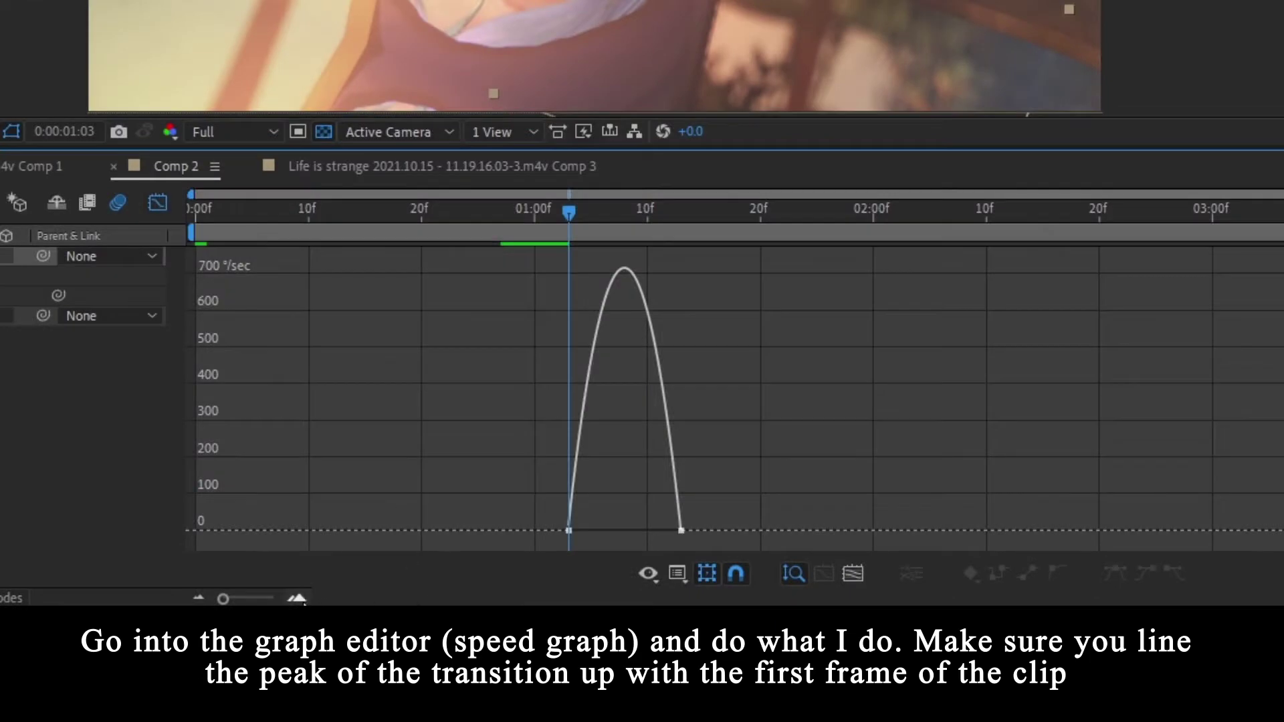
# Shape the rotation speed graph to peak at the clip's first frame, with its keyframes moved to 0:00:01:00 and 0:00:01:16
pyautogui.click(297, 598)
pyautogui.click(297, 598)
pyautogui.moveTo(1260, 442); pyautogui.dragTo(710, 527)
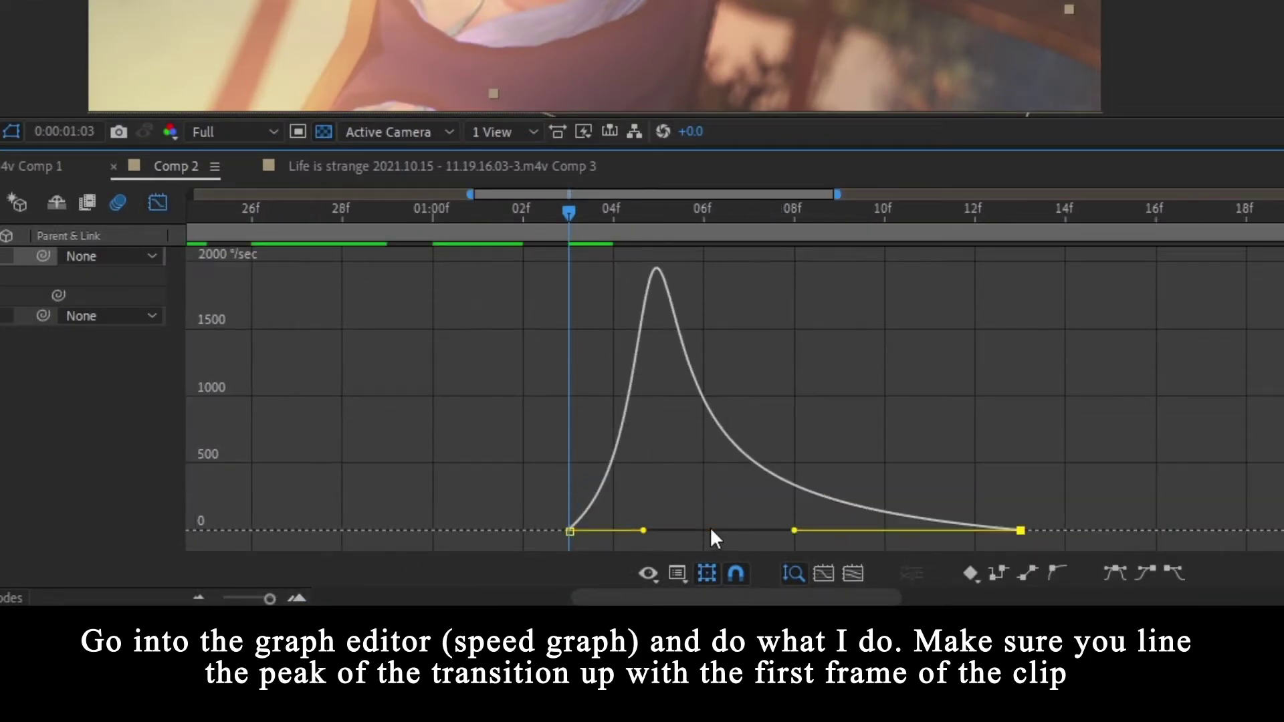
pyautogui.click(677, 574)
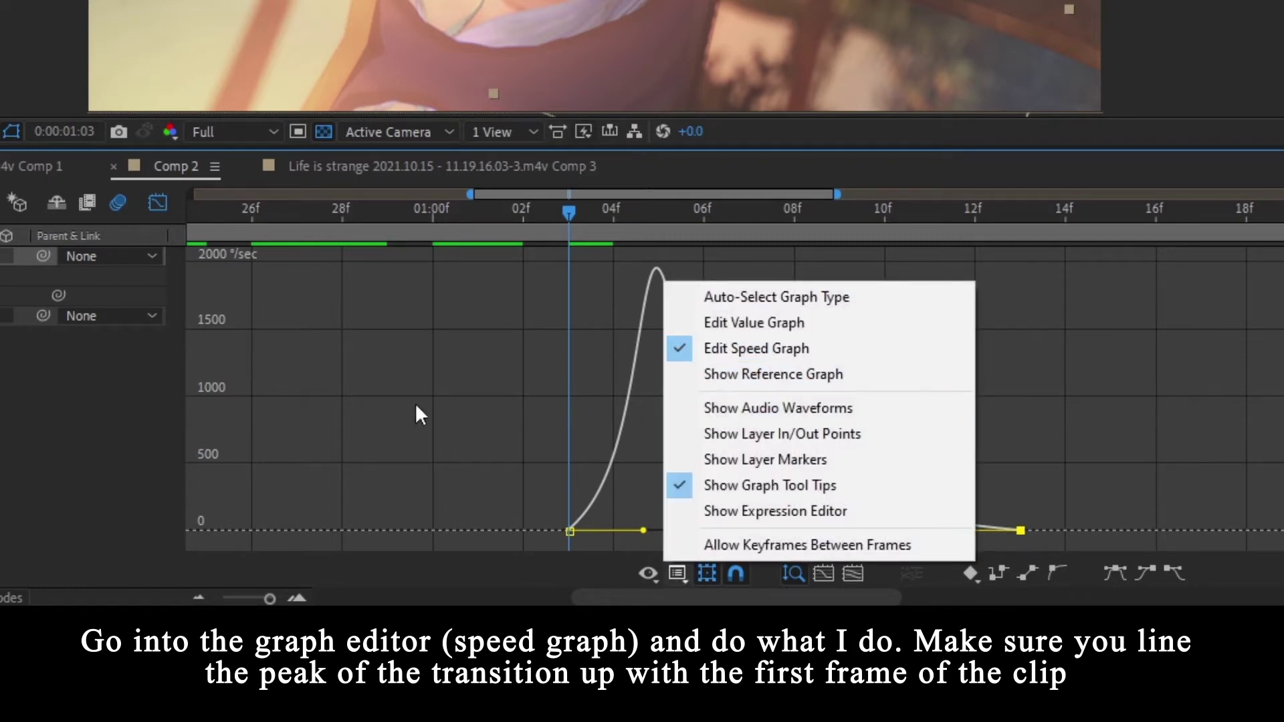
pyautogui.click(680, 521)
pyautogui.moveTo(681, 520); pyautogui.dragTo(435, 533)
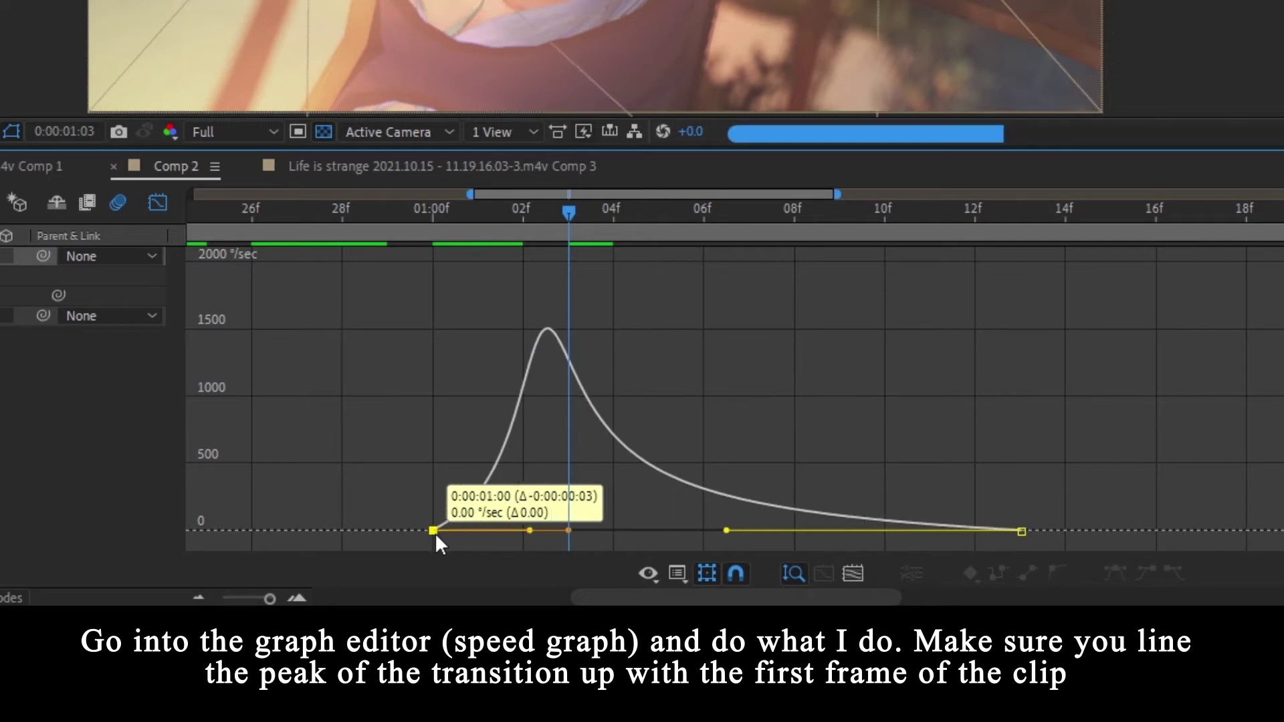
pyautogui.moveTo(1021, 531); pyautogui.dragTo(1167, 530)
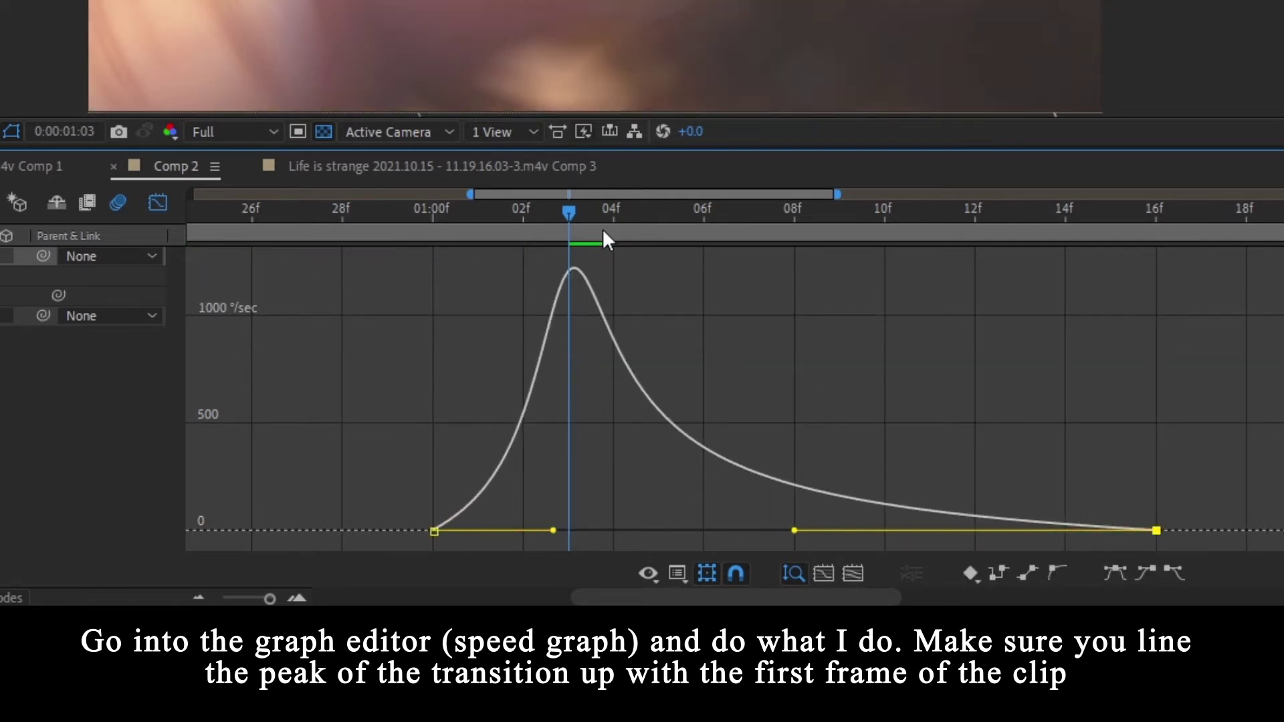
# Scrub through the spin to check its peak against the start of the second clip, and close the graph editor
pyautogui.moveTo(550, 220); pyautogui.dragTo(408, 220)
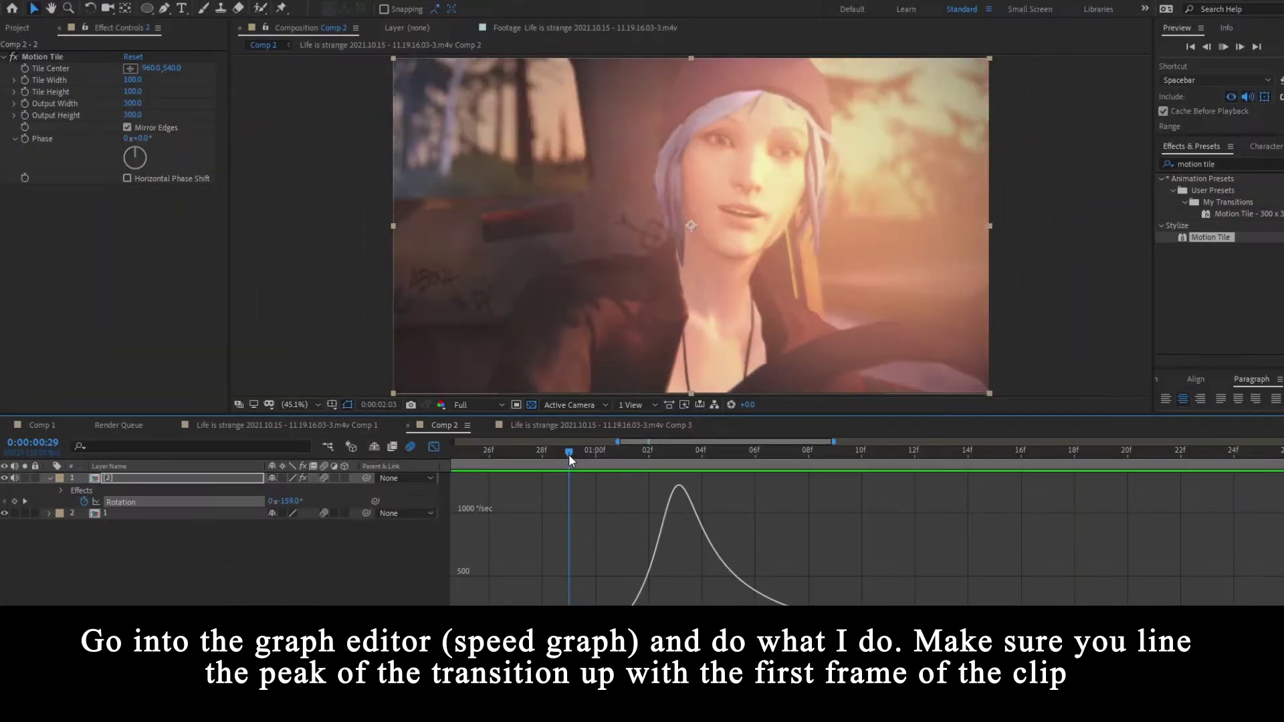
pyautogui.moveTo(571, 457); pyautogui.dragTo(676, 459)
pyautogui.click(434, 446)
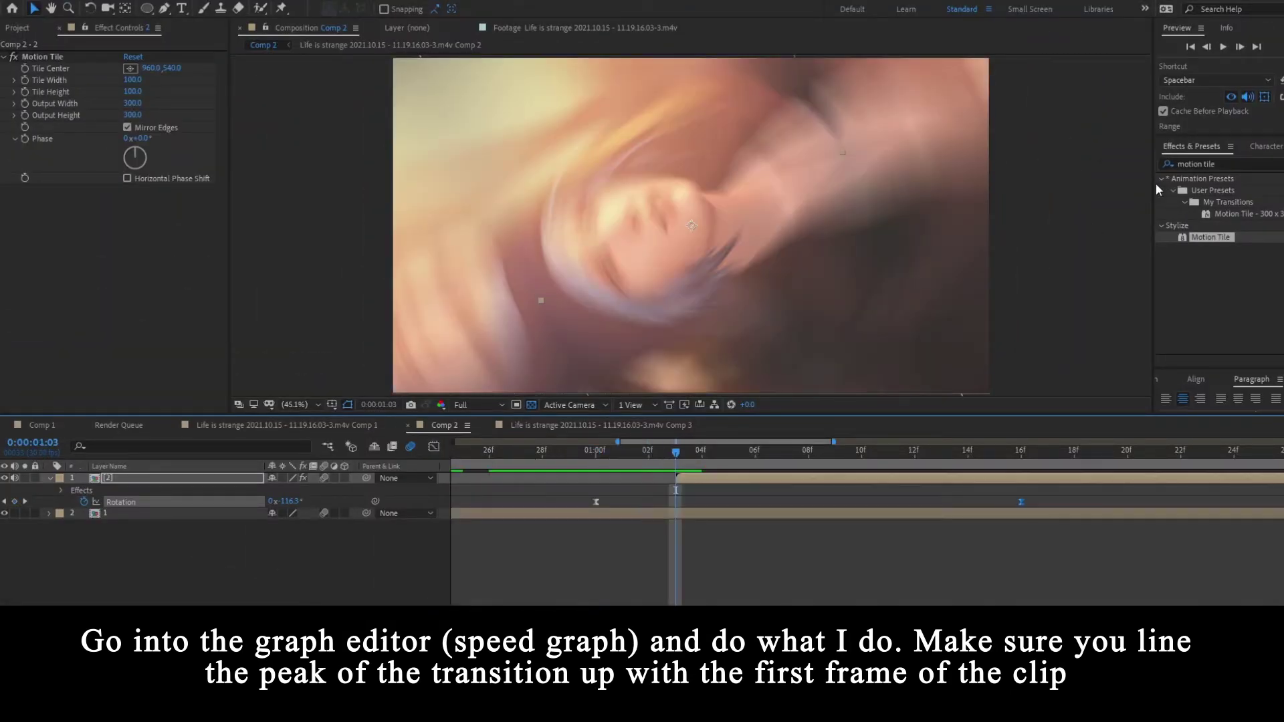
# Turn off Cache Before Playback and preview the rotation transition up to 0:00:01:15
pyautogui.click(1163, 111)
pyautogui.press('space')
pyautogui.press('space')
pyautogui.press('space')
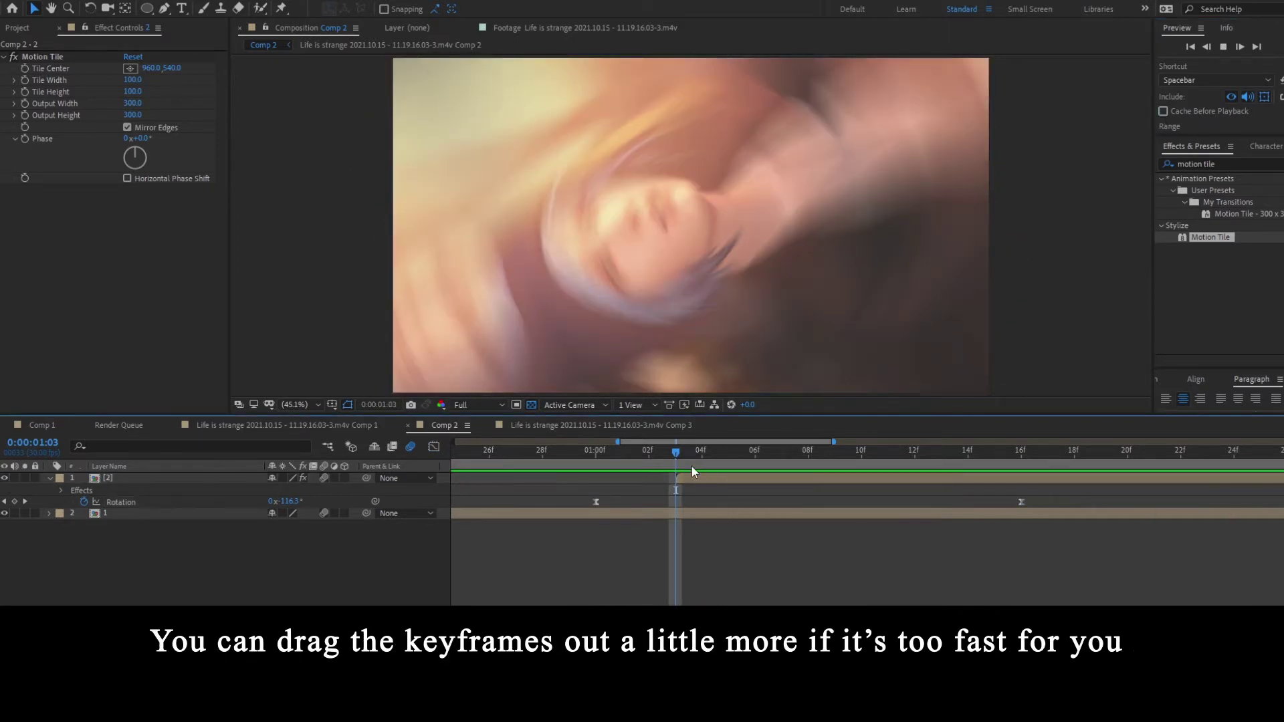
pyautogui.moveTo(677, 455); pyautogui.dragTo(995, 459)
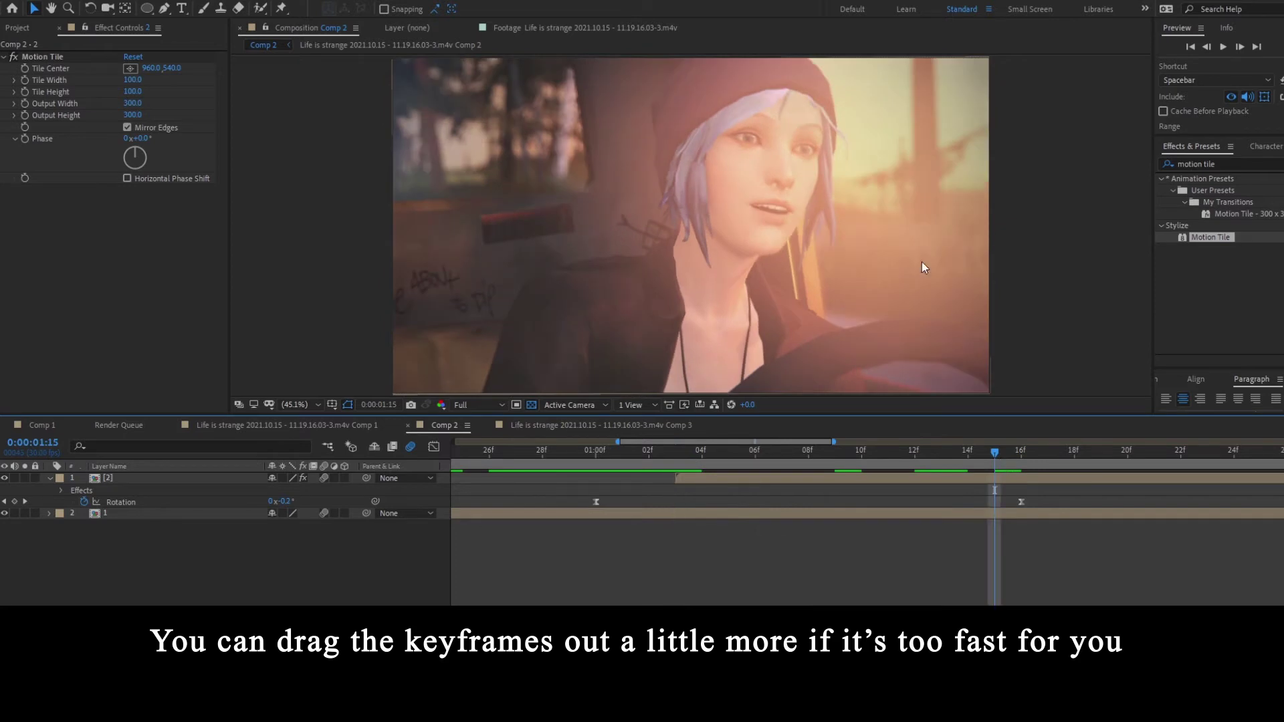
# Move the last Rotation keyframe out to 0:00:01:17 and return the playhead to the second clip's first frame
pyautogui.click(1030, 502)
pyautogui.moveTo(1033, 503); pyautogui.dragTo(1047, 503)
pyautogui.click(676, 453)
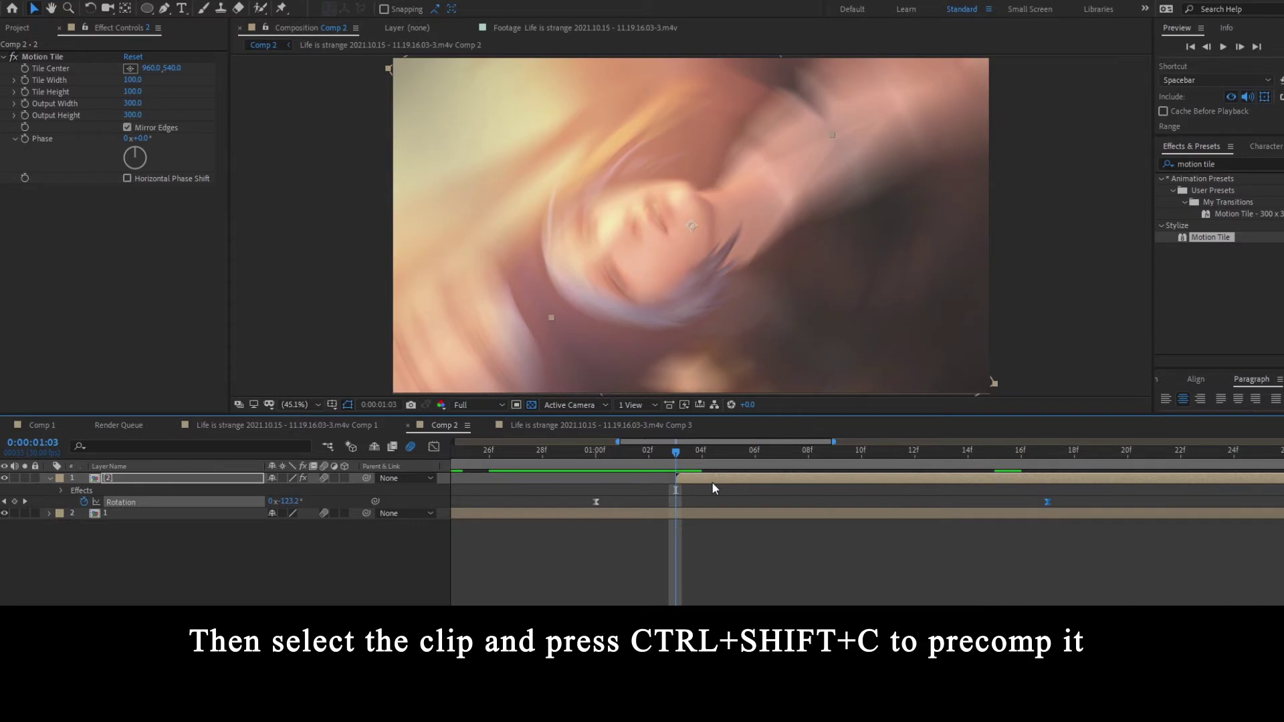
# Pre-compose the second clip as "2 Comp 1", moving all attributes into the new composition
pyautogui.click(698, 481)
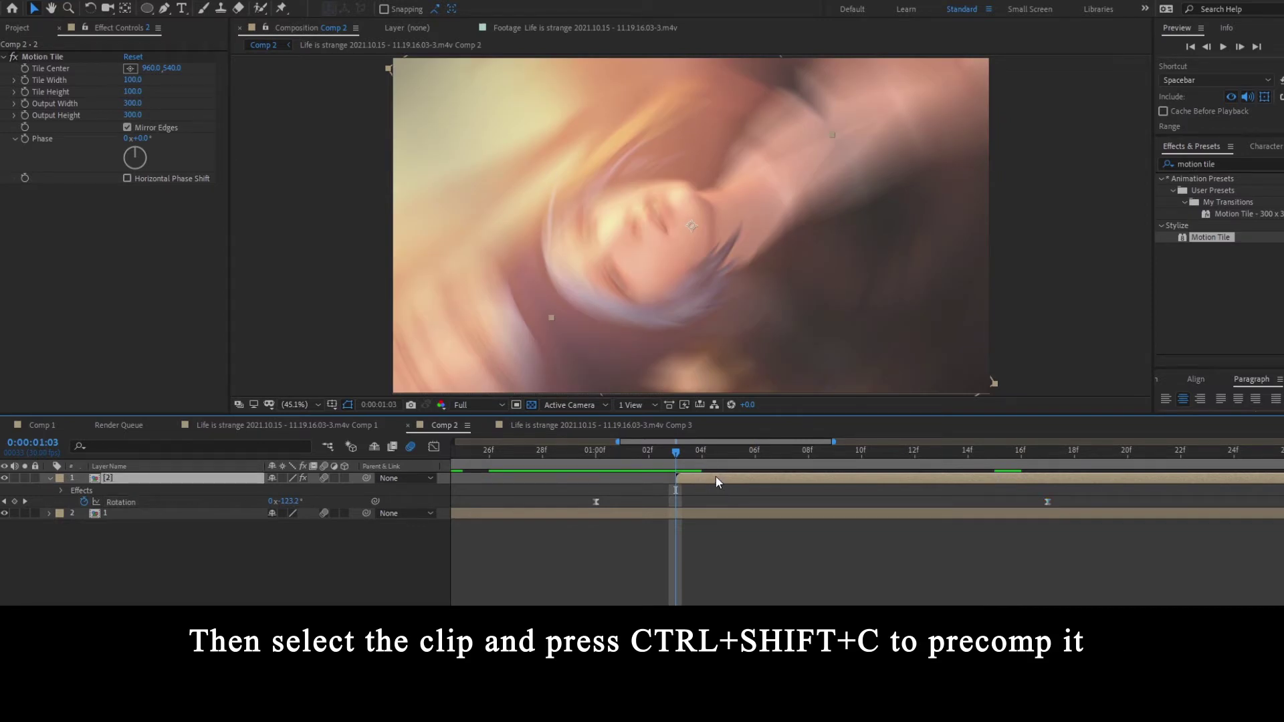
pyautogui.hotkey('ctrl', 'shift', 'c')
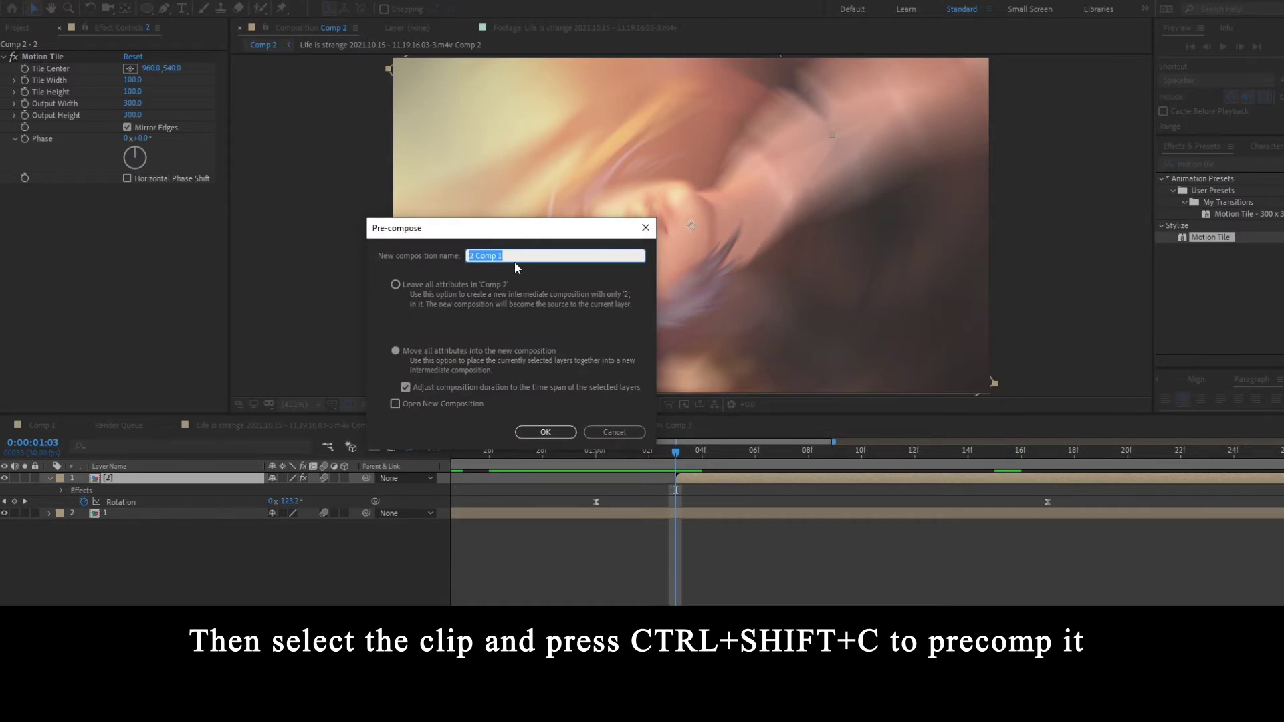
pyautogui.click(405, 350)
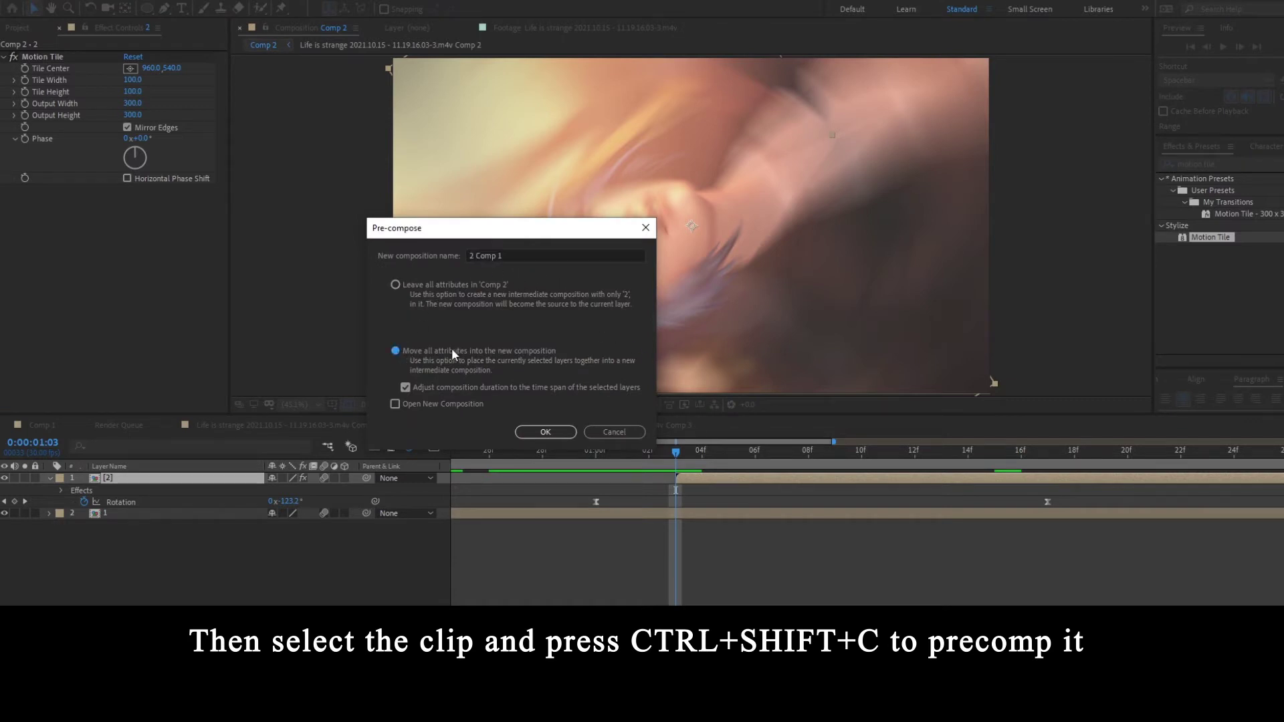
pyautogui.click(545, 431)
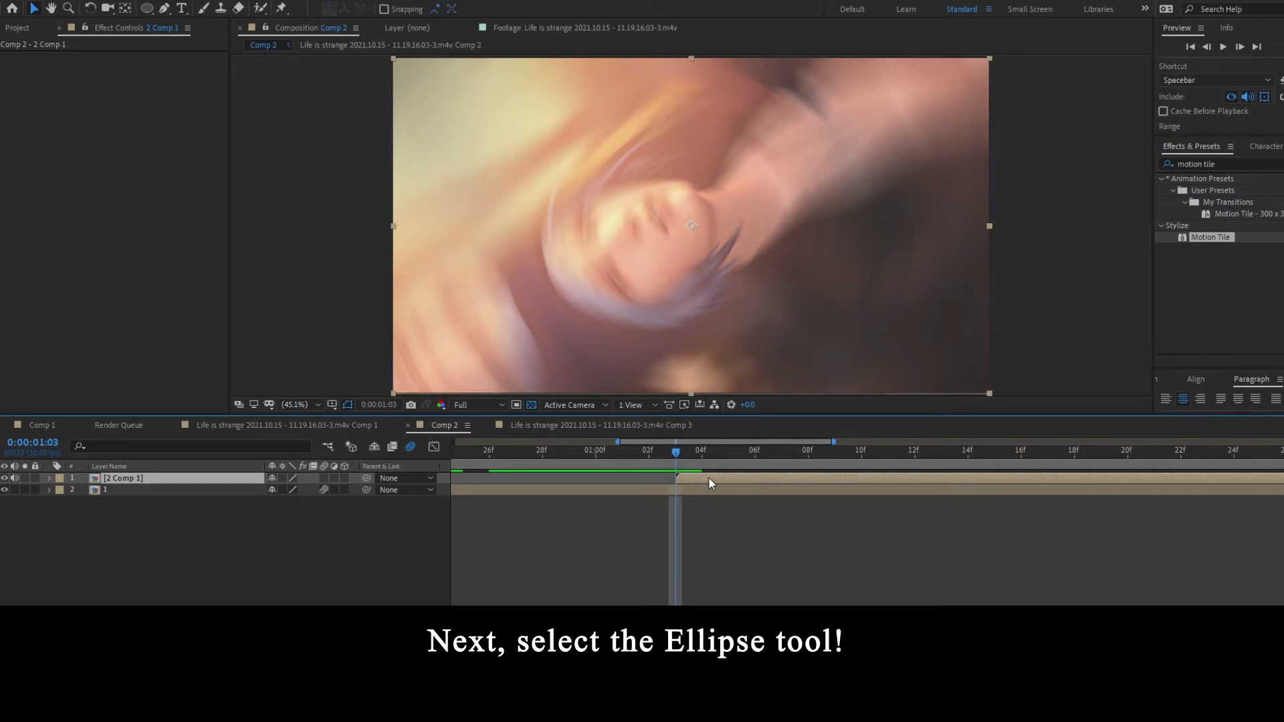
# Draw a circular mask with the Ellipse Tool from the centre of the 2 Comp 1 layer, about half the frame's height
pyautogui.click(148, 15)
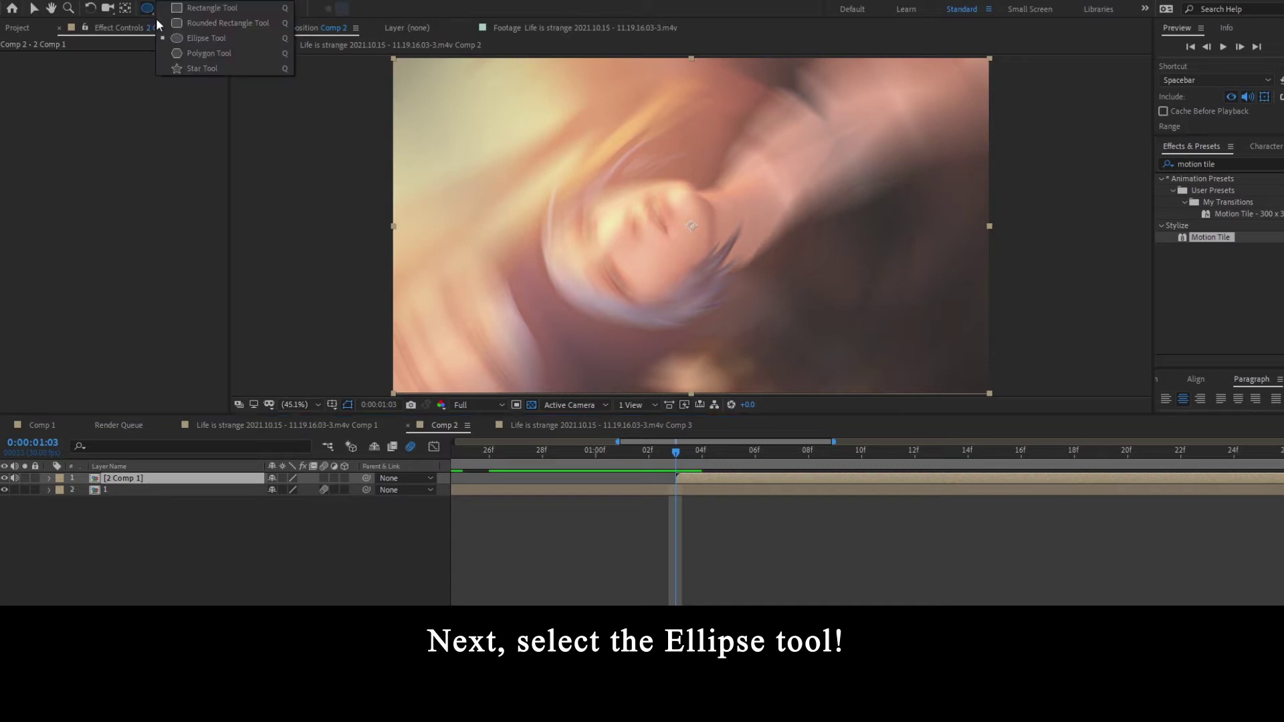
pyautogui.click(208, 38)
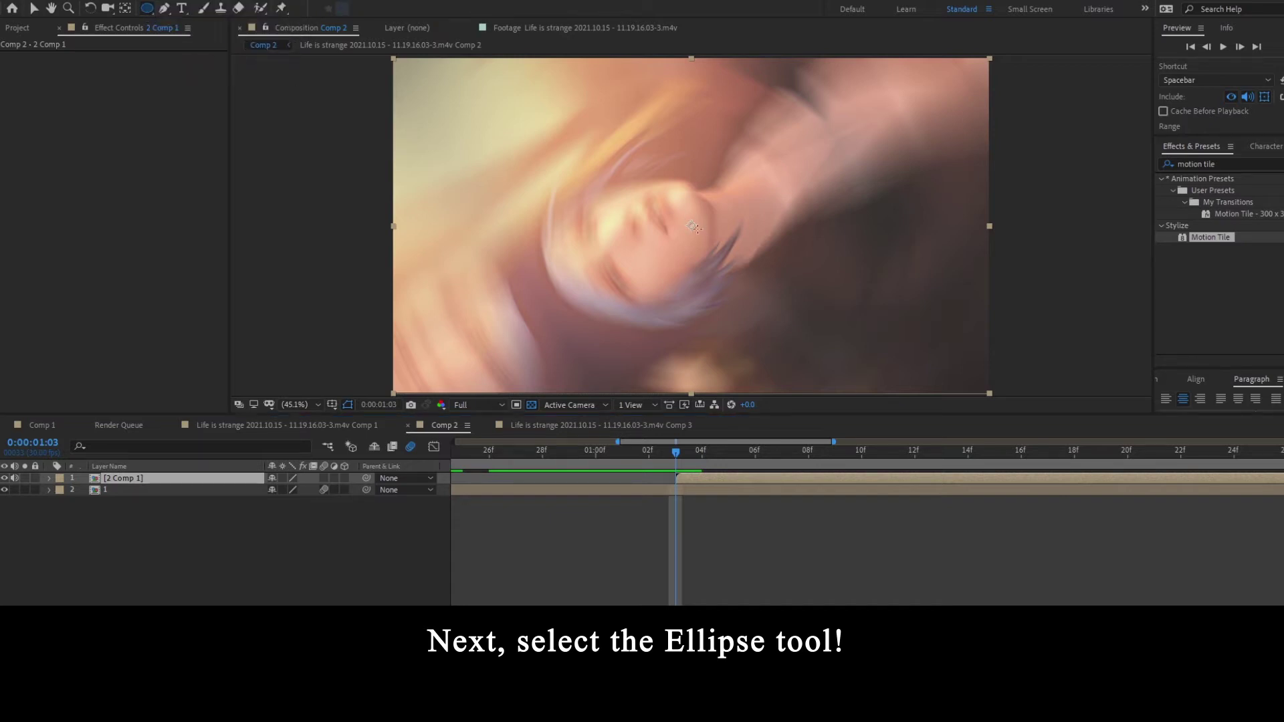
pyautogui.scroll(3, 689, 227)
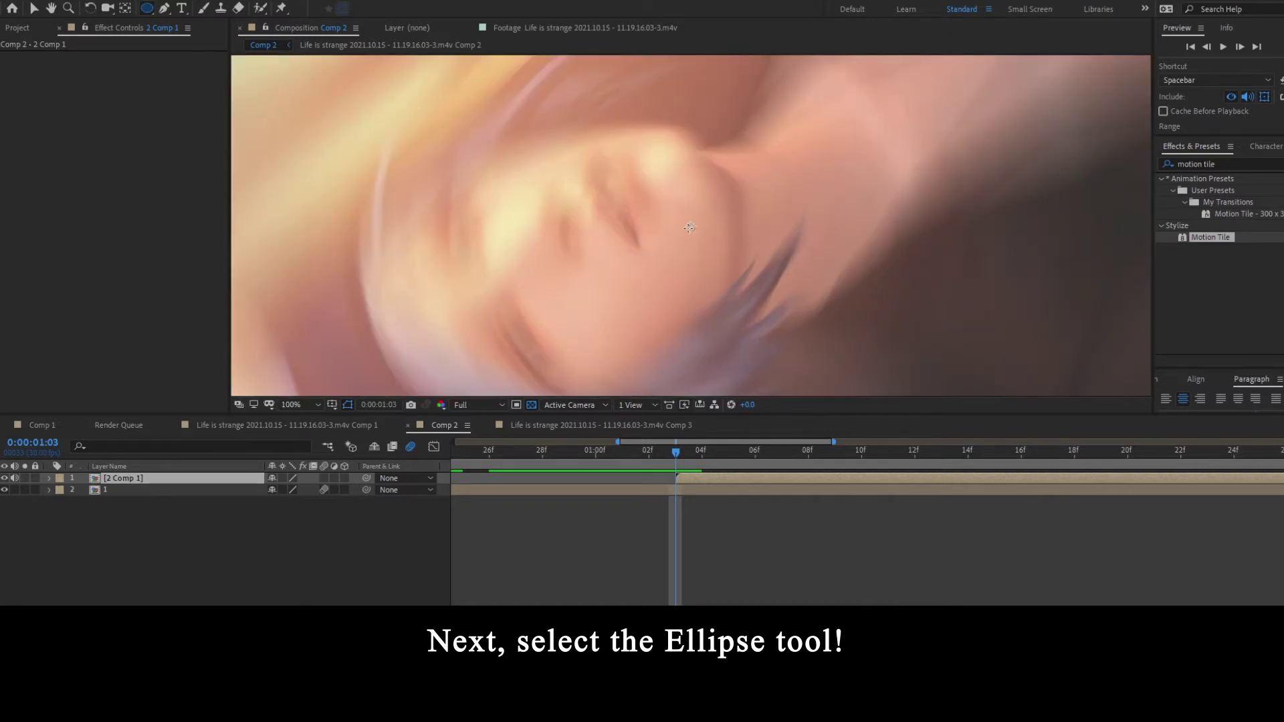
pyautogui.scroll(-4, 689, 227)
pyautogui.scroll(1, 691, 225)
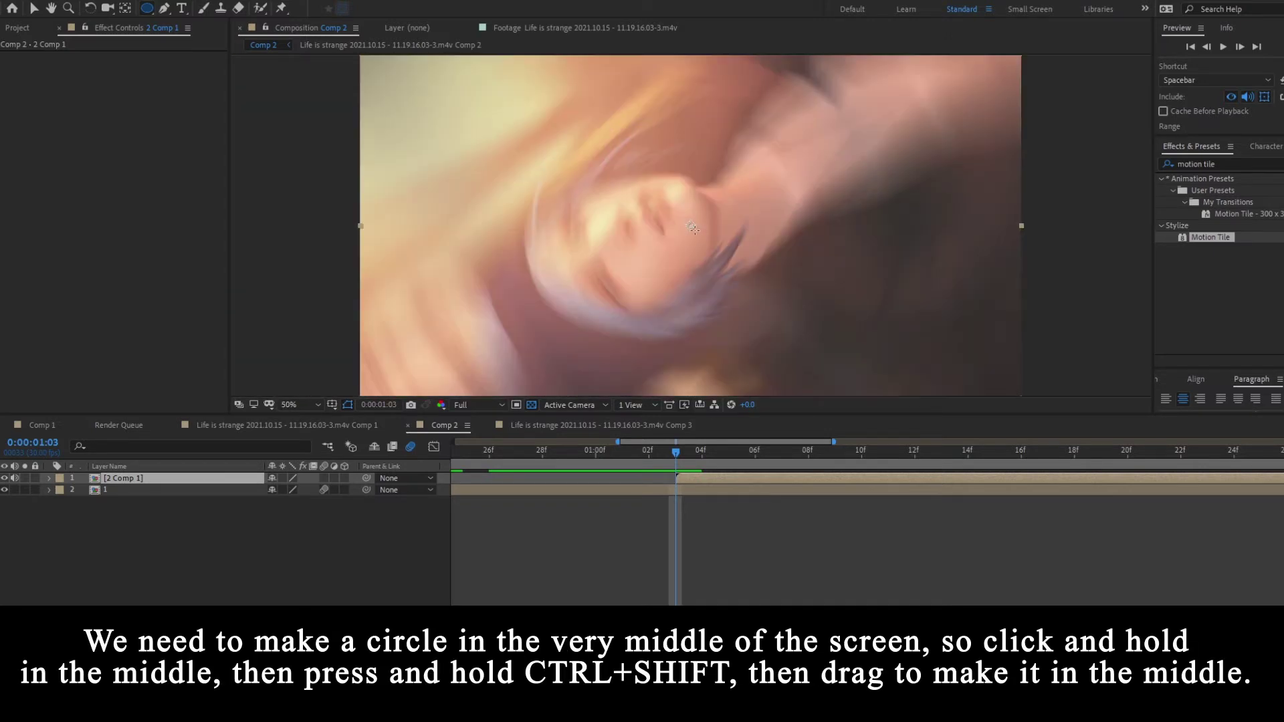
pyautogui.moveTo(692, 226); pyautogui.dragTo(606, 142)
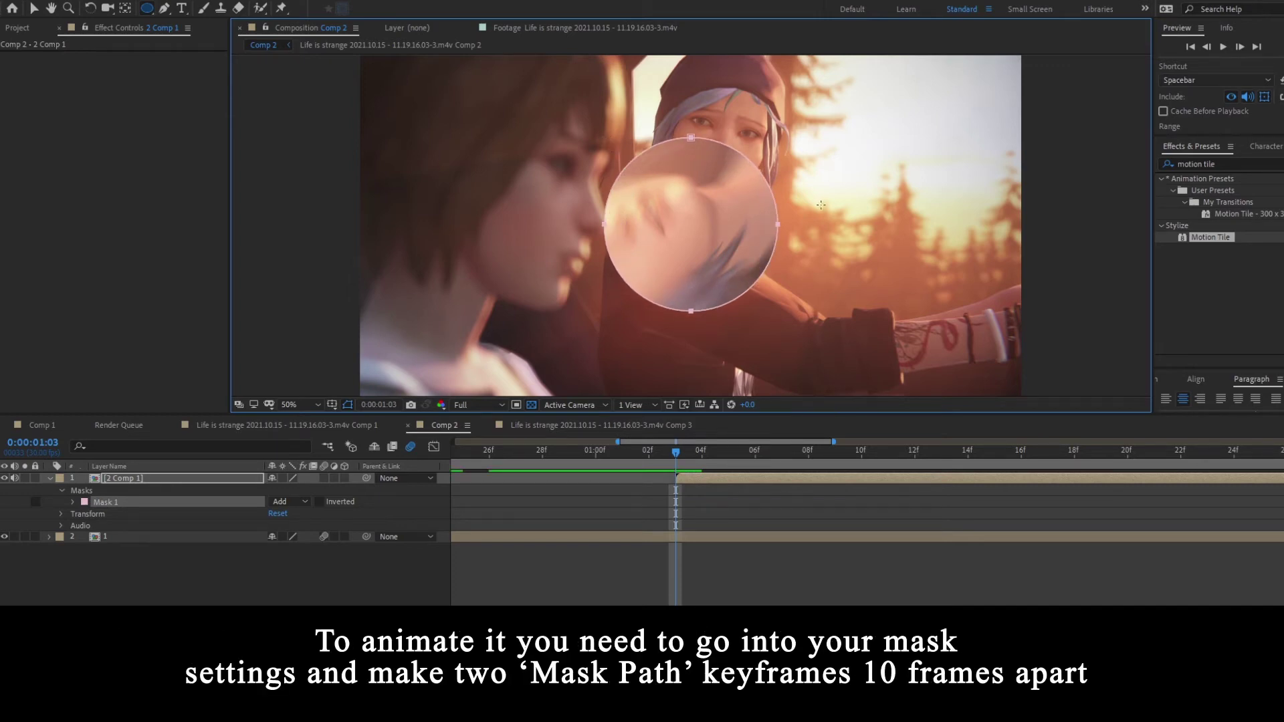
# Add two Mask Path keyframes to Mask 1 ten frames apart, at 0:00:01:03 and 0:00:01:13
pyautogui.press('v')
pyautogui.click(73, 503)
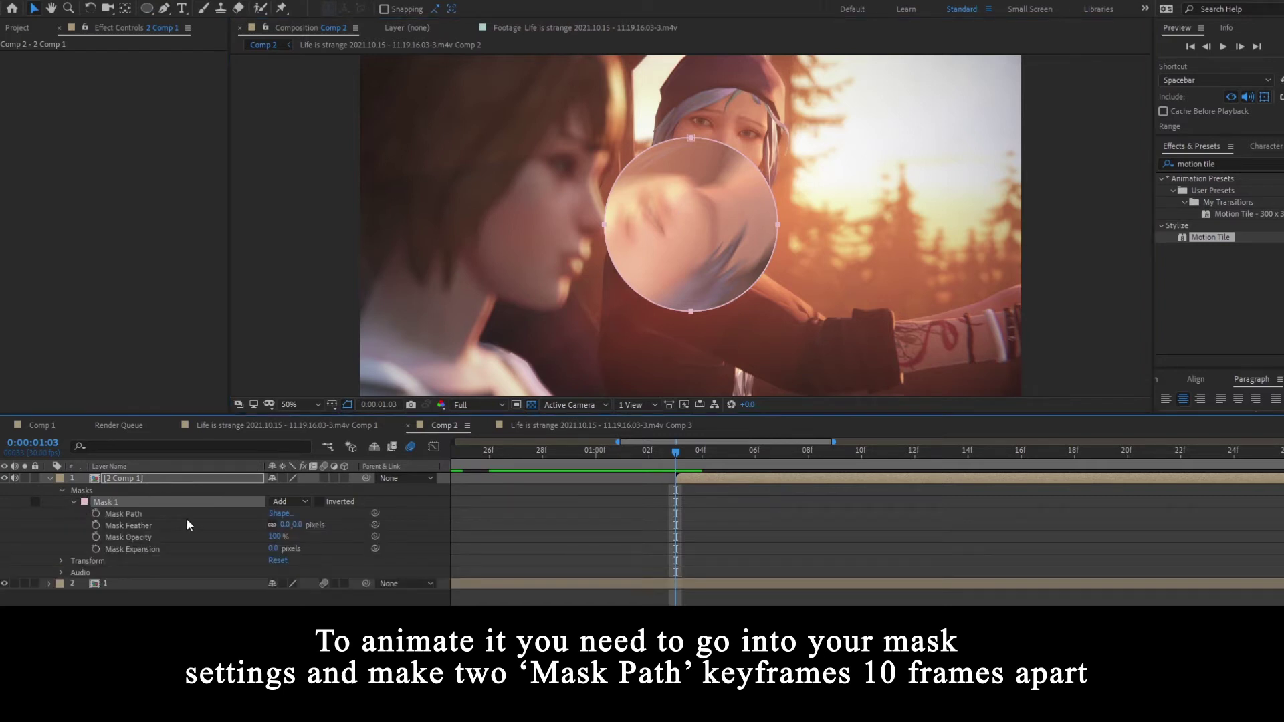
pyautogui.click(124, 517)
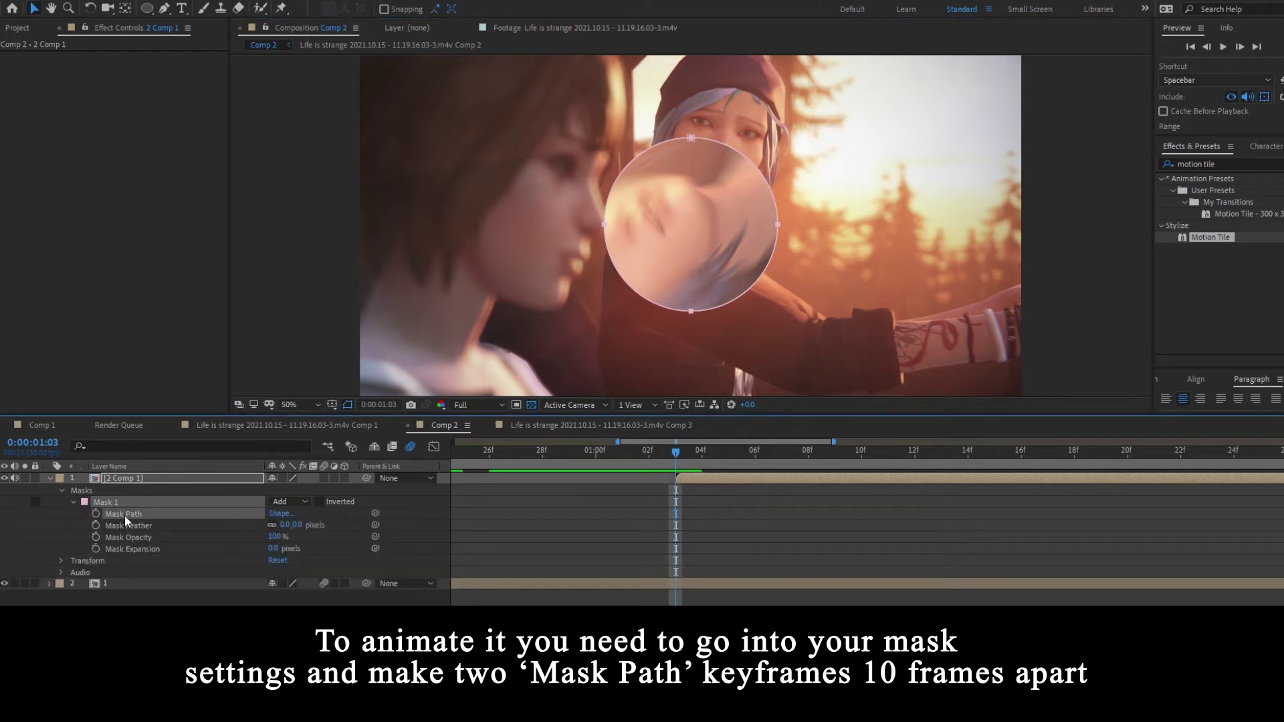
pyautogui.click(95, 514)
pyautogui.hotkey('shift', 'pagedown')
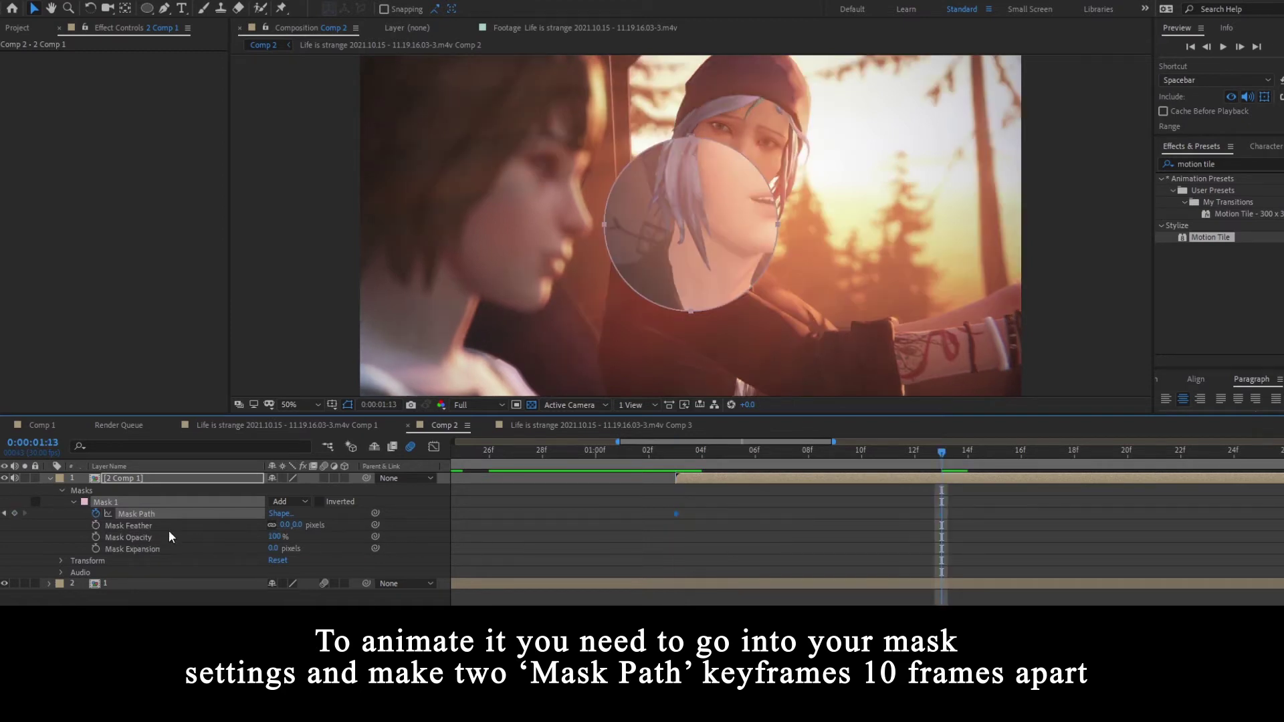
pyautogui.click(15, 514)
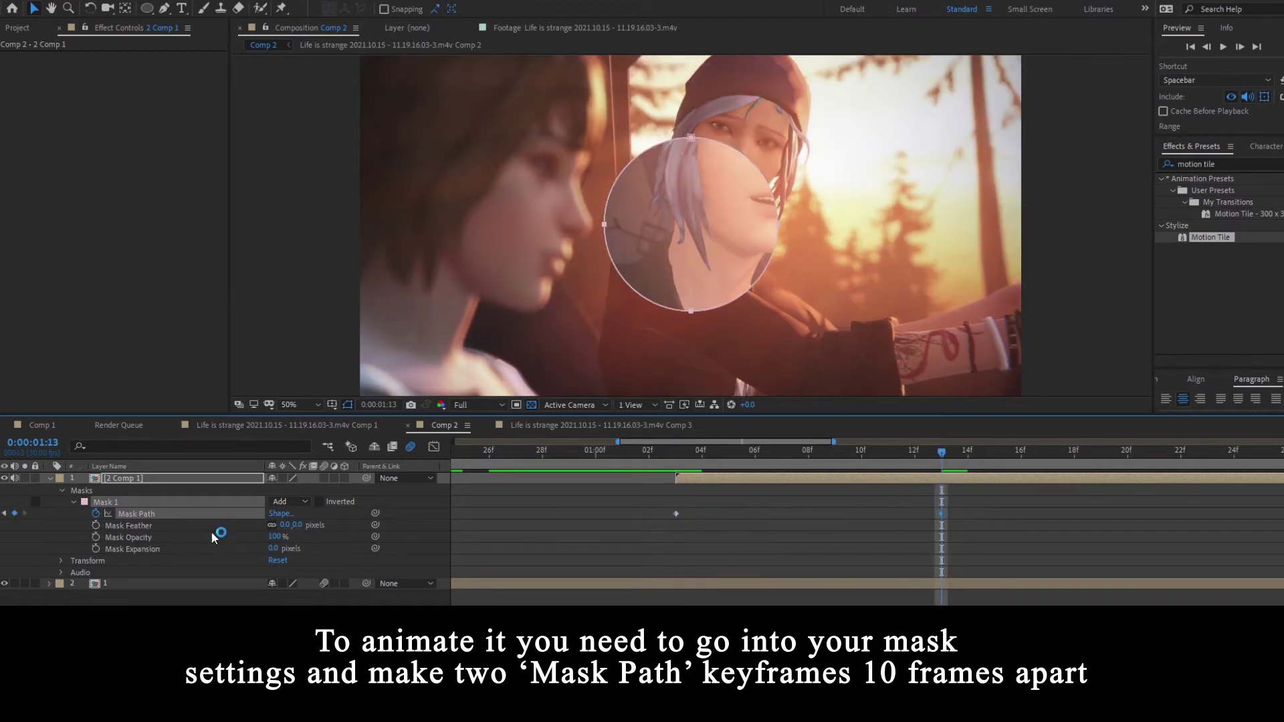
# At the first Mask Path keyframe, free-transform Mask 1 to a smaller circle and turn on the Title/Action Safe guides
pyautogui.click(5, 514)
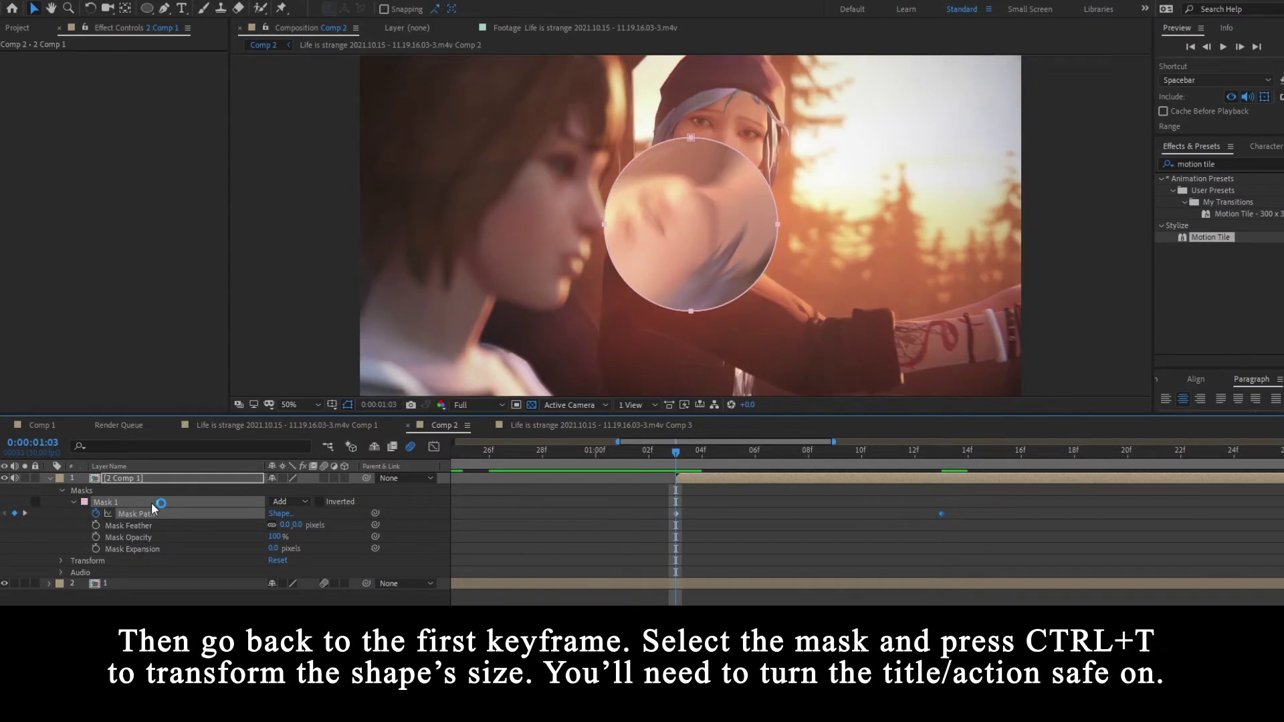
pyautogui.click(672, 549)
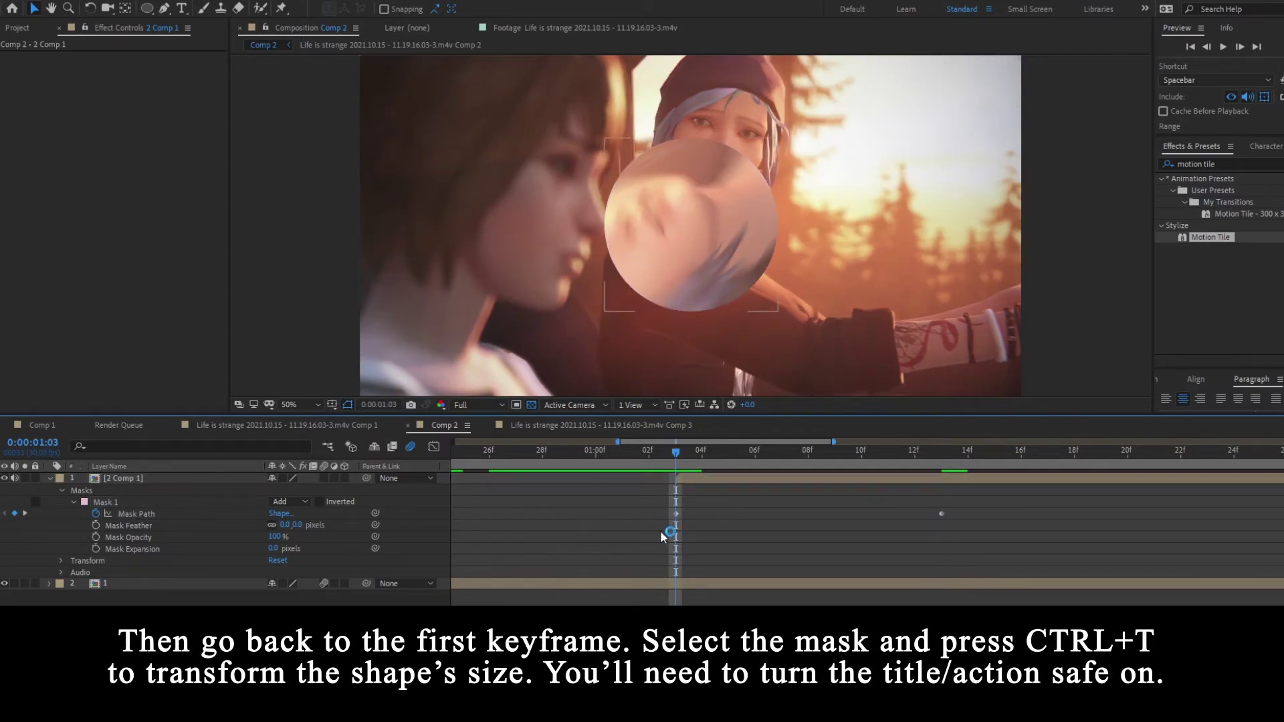
pyautogui.click(112, 508)
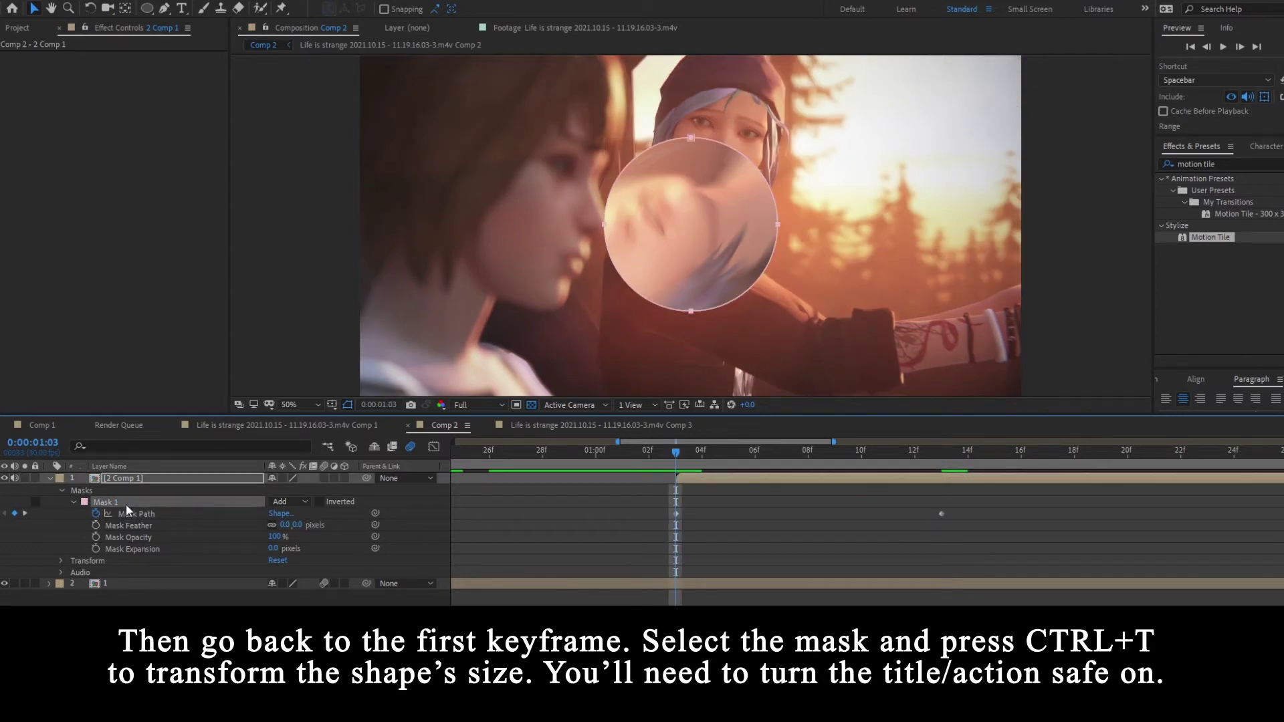
pyautogui.hotkey('ctrl', 't')
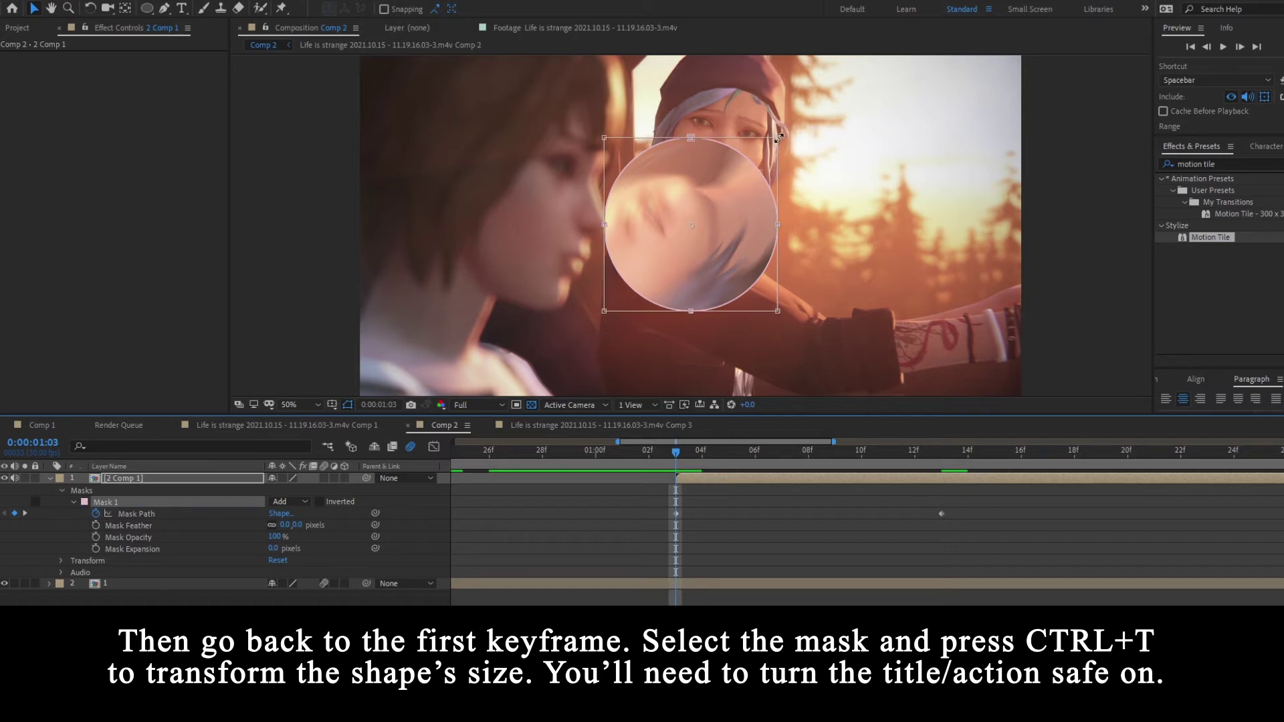
pyautogui.moveTo(779, 137); pyautogui.dragTo(727, 188)
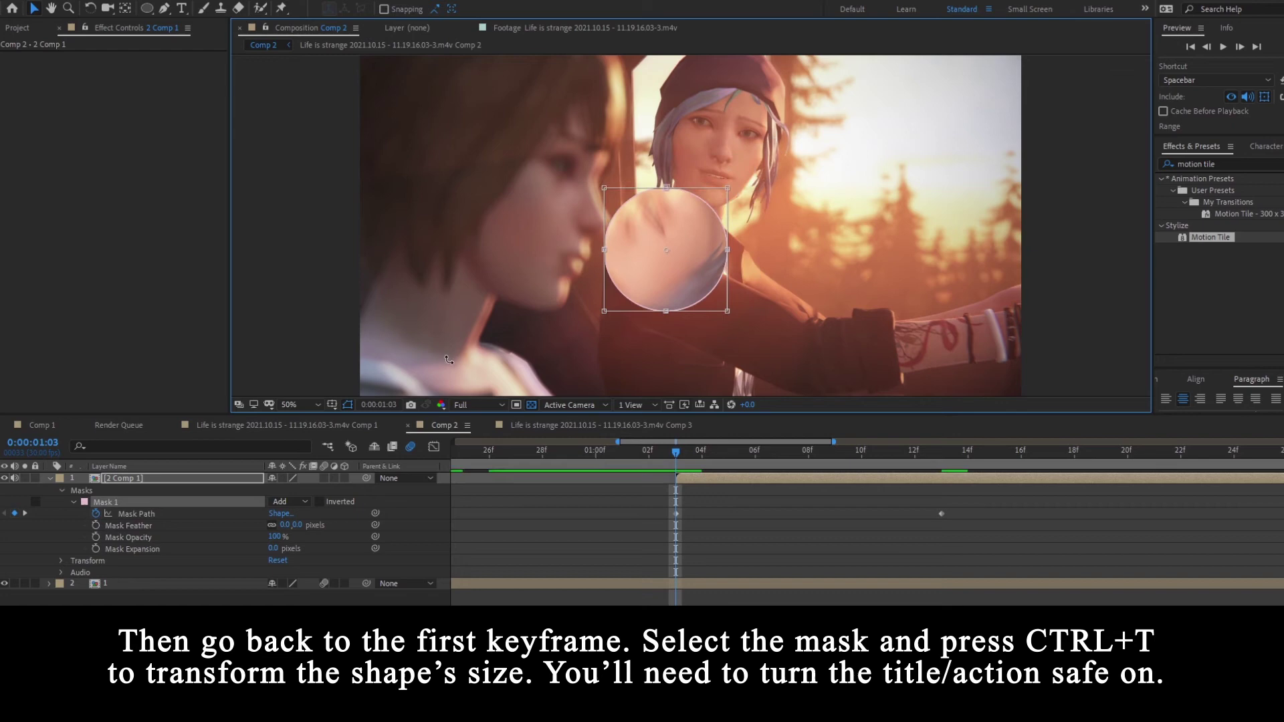
pyautogui.click(337, 405)
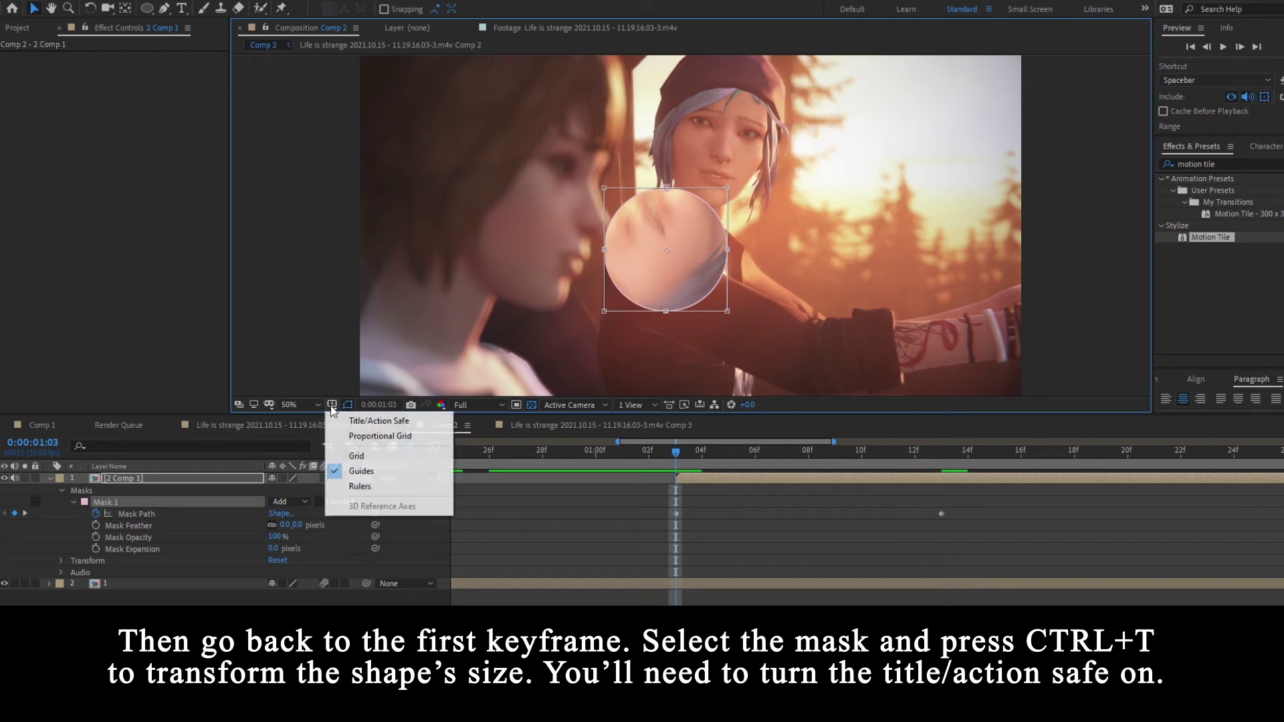
pyautogui.click(379, 421)
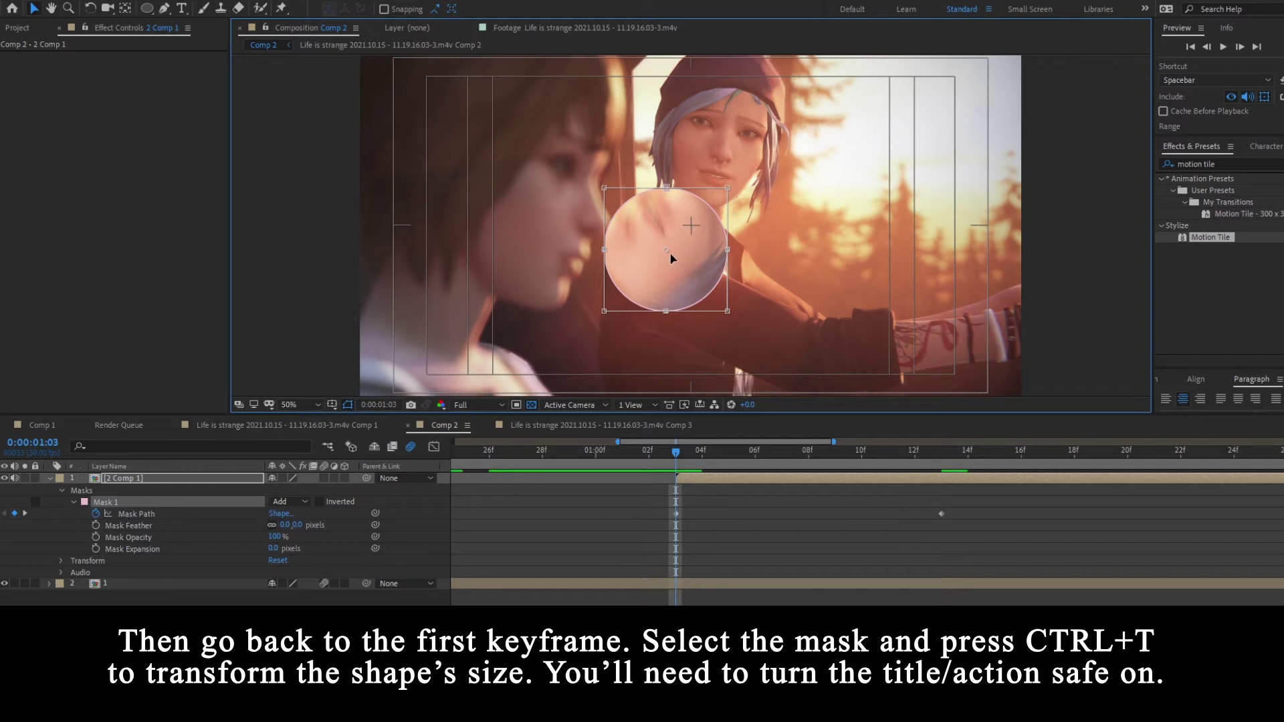
# Shrink the mask to a tiny circle and centre it on the frame's crosshair at the first keyframe
pyautogui.moveTo(729, 187); pyautogui.dragTo(683, 231)
pyautogui.press('.')
pyautogui.press('.')
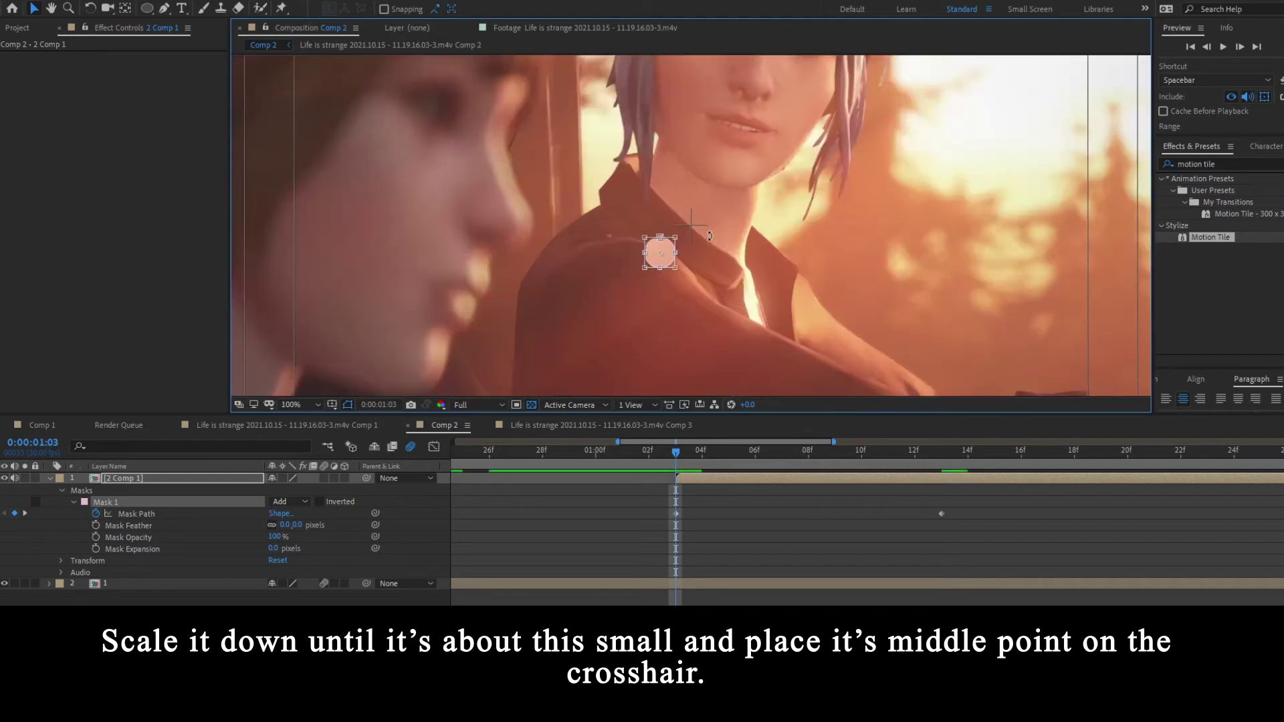
pyautogui.moveTo(649, 276); pyautogui.dragTo(712, 221)
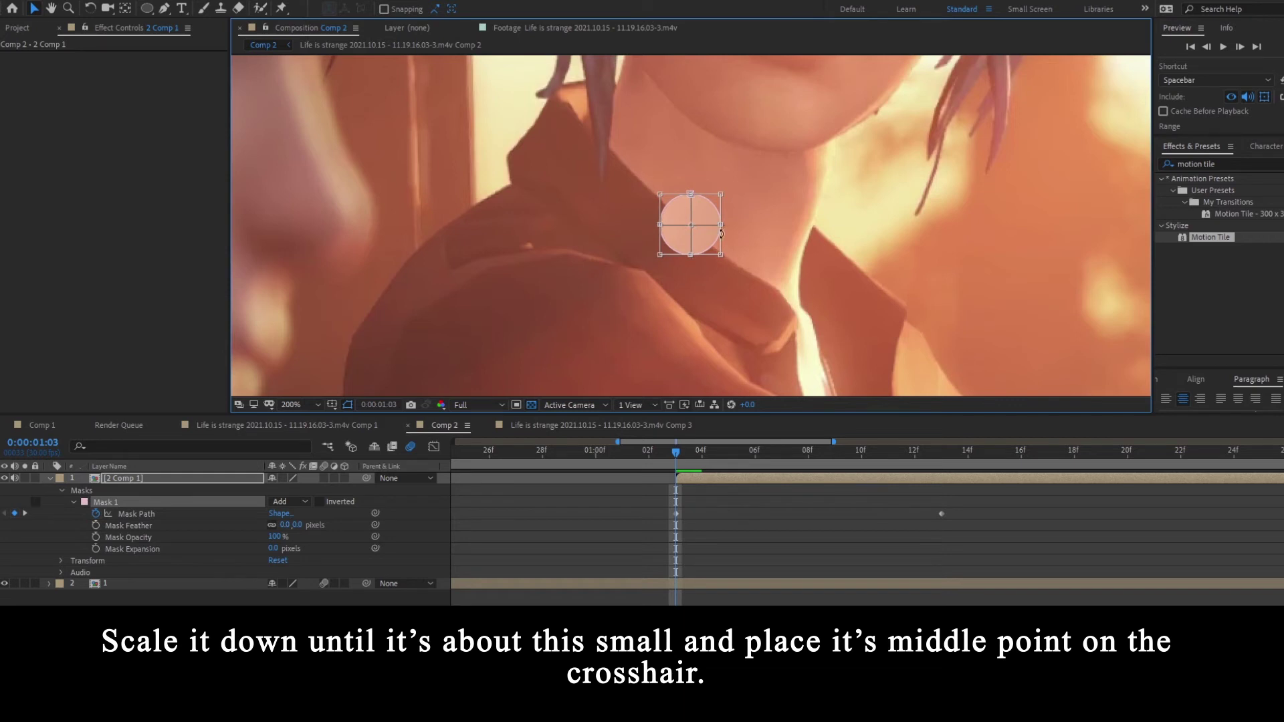
pyautogui.press(',')
pyautogui.press(',')
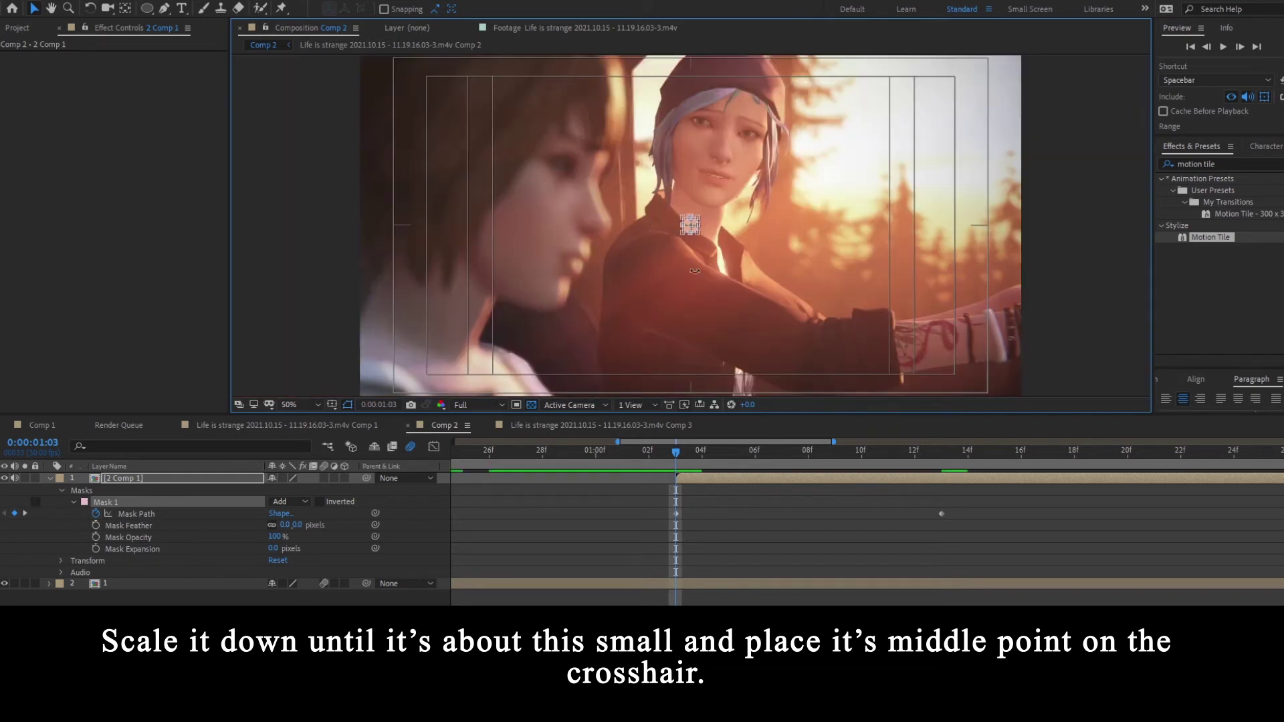
pyautogui.click(744, 523)
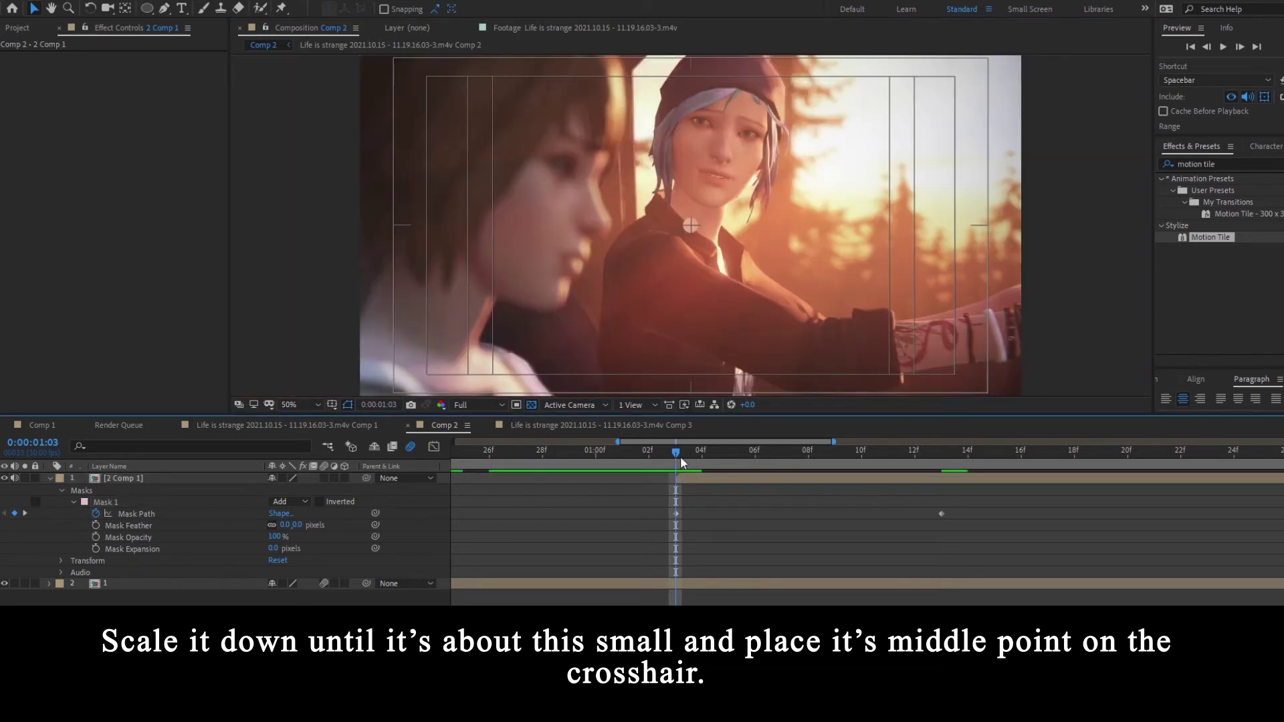
# At the 0:00:01:13 keyframe, enlarge Mask 1 proportionally around the crosshair until the circle just covers the whole frame
pyautogui.moveTo(680, 456); pyautogui.dragTo(936, 460)
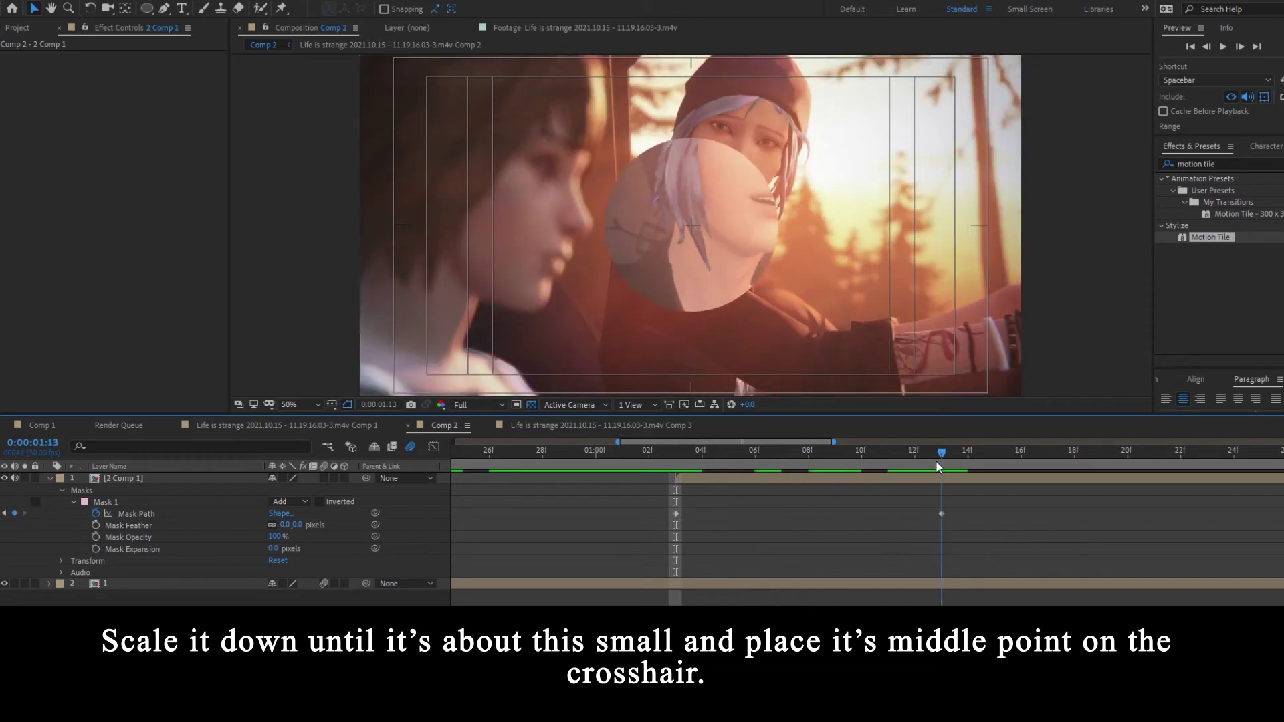
pyautogui.click(142, 508)
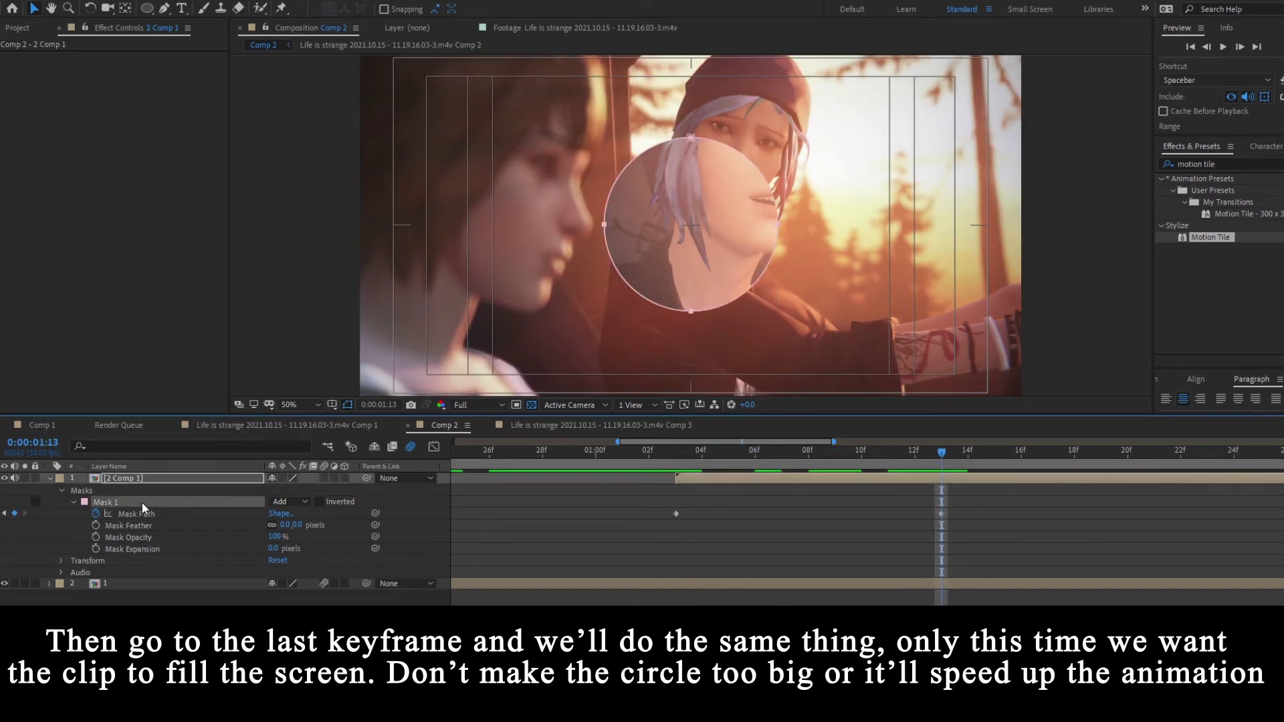
pyautogui.hotkey('ctrl', 't')
pyautogui.press(',')
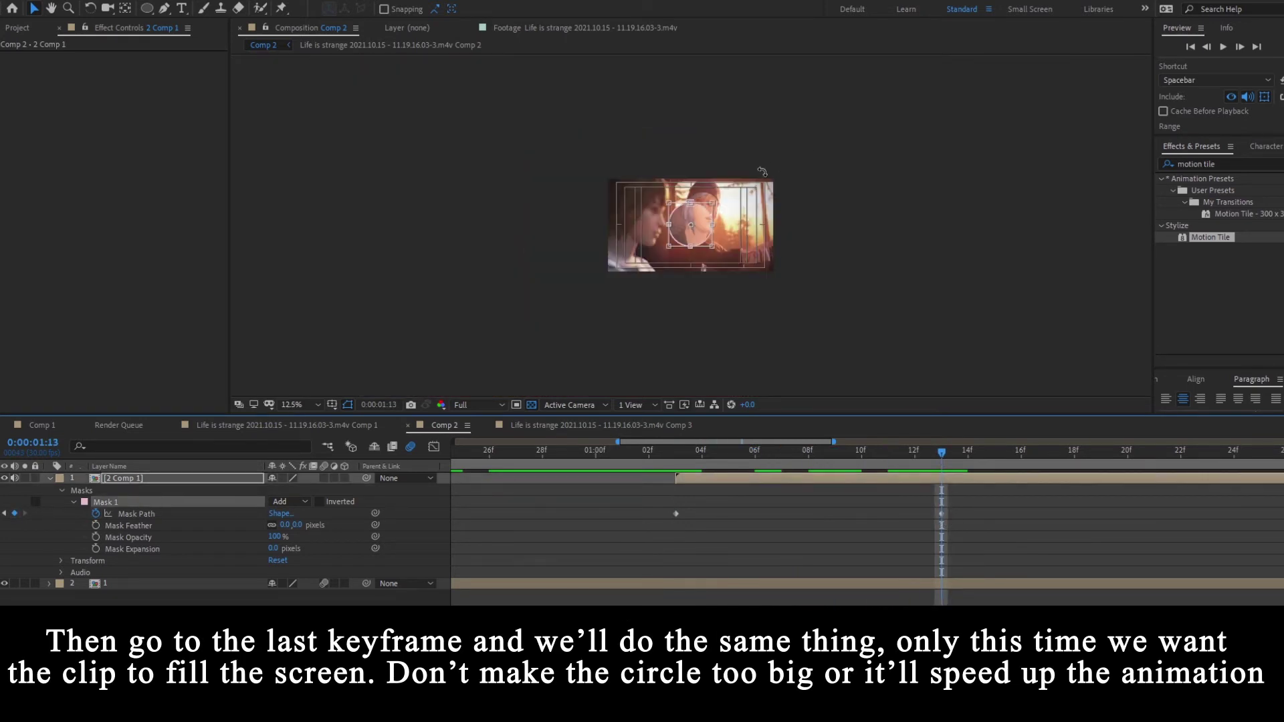
pyautogui.moveTo(735, 180); pyautogui.dragTo(865, 51)
pyautogui.moveTo(815, 173); pyautogui.dragTo(750, 240)
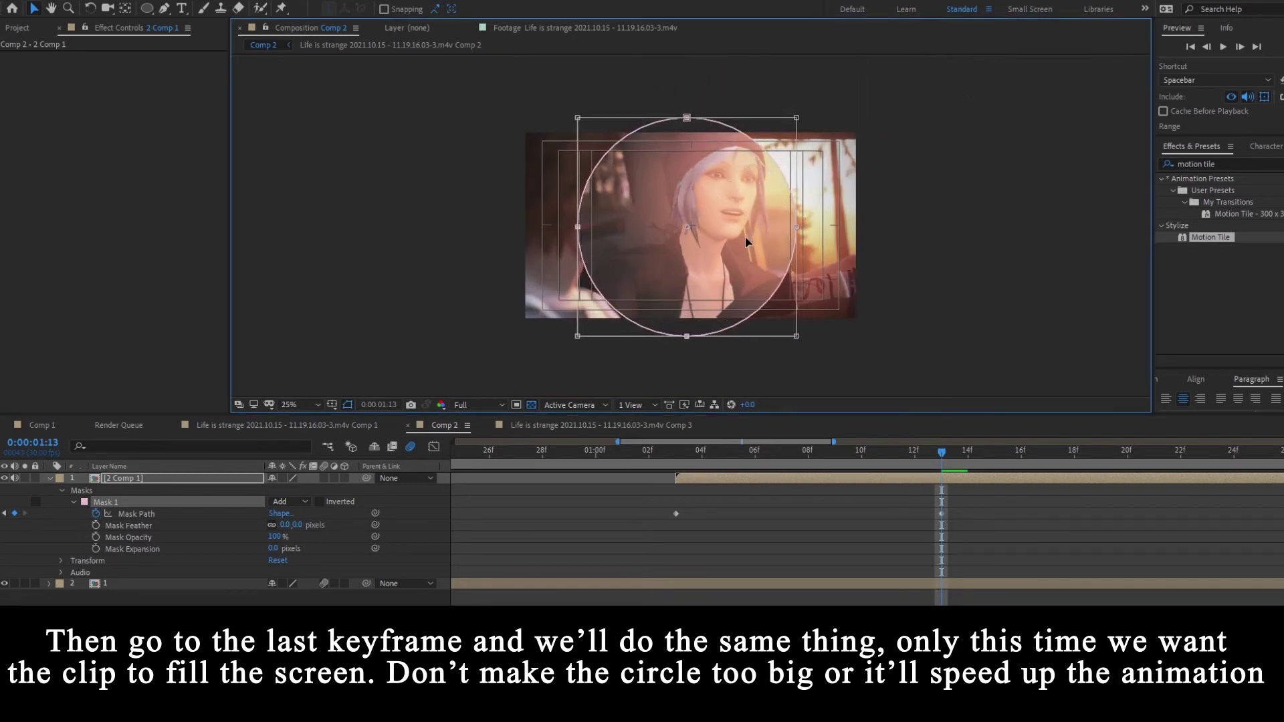
pyautogui.moveTo(799, 116); pyautogui.dragTo(910, 58)
pyautogui.moveTo(802, 170); pyautogui.dragTo(747, 219)
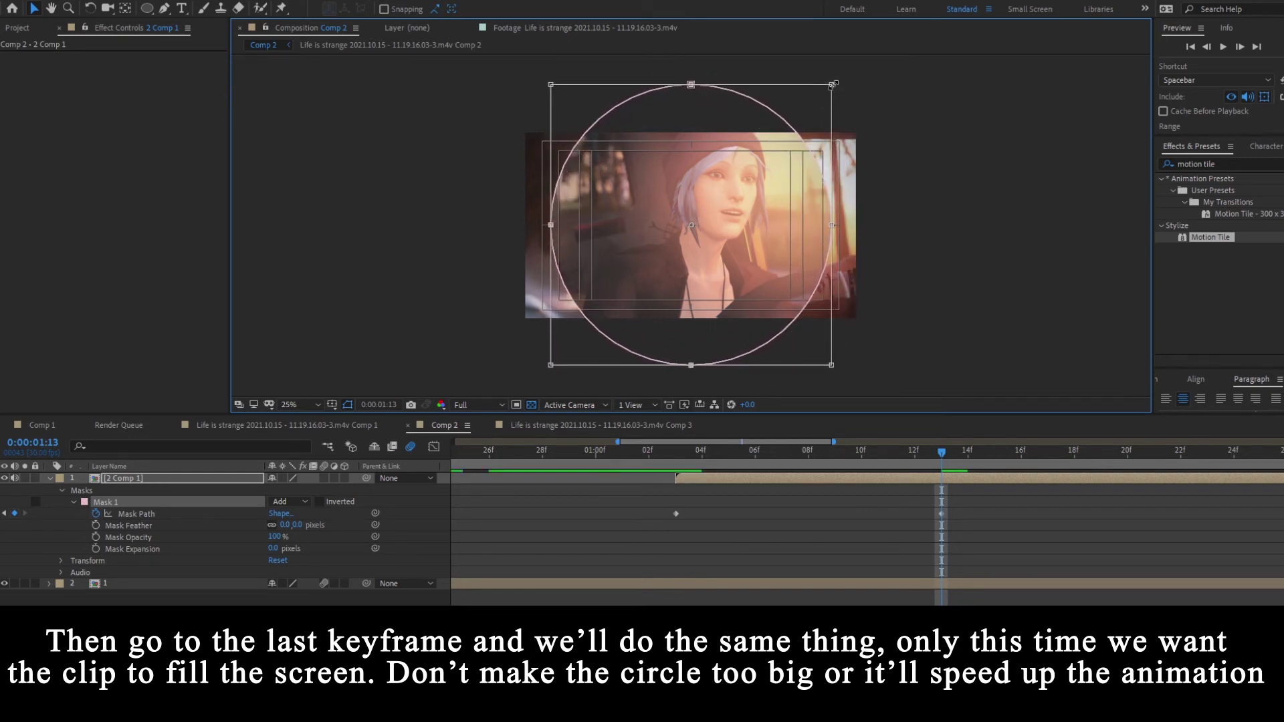
pyautogui.moveTo(831, 85); pyautogui.dragTo(938, 30)
pyautogui.moveTo(846, 173); pyautogui.dragTo(768, 246)
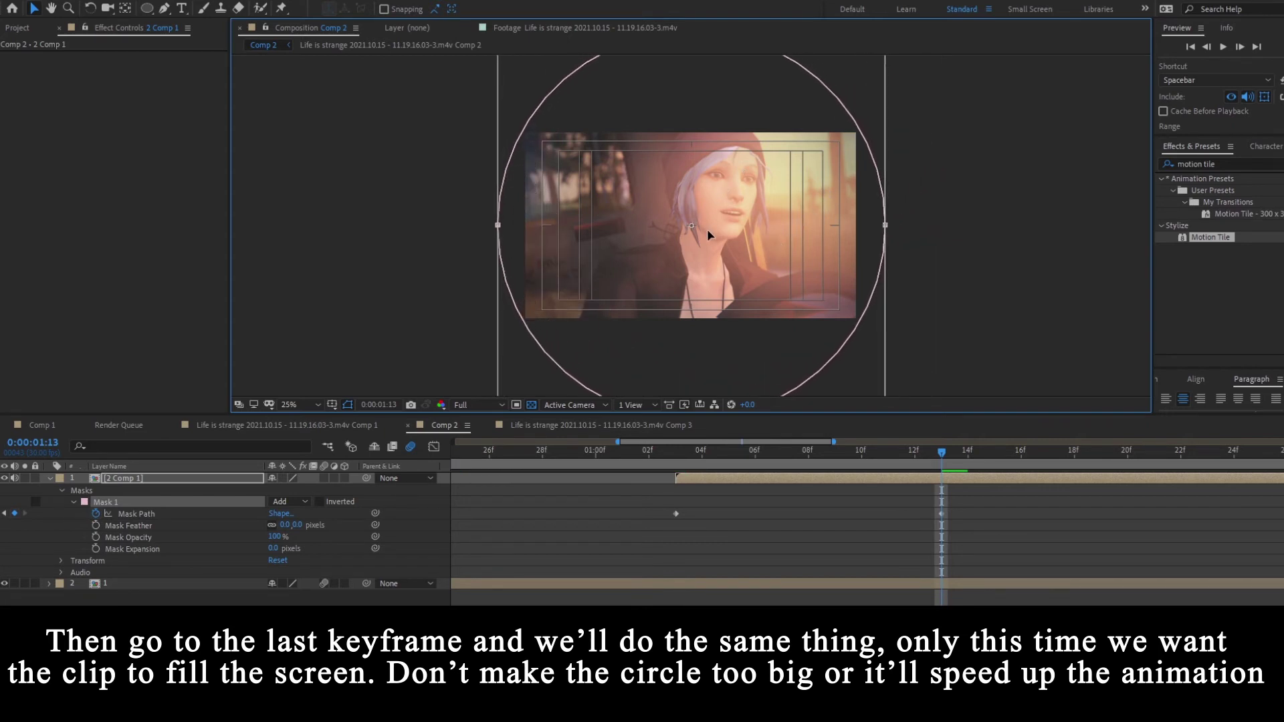
# Check the enlarged mask's centring on the crosshair and turn off the Title/Action Safe guides
pyautogui.scroll(2, 707, 229)
pyautogui.scroll(2, 713, 244)
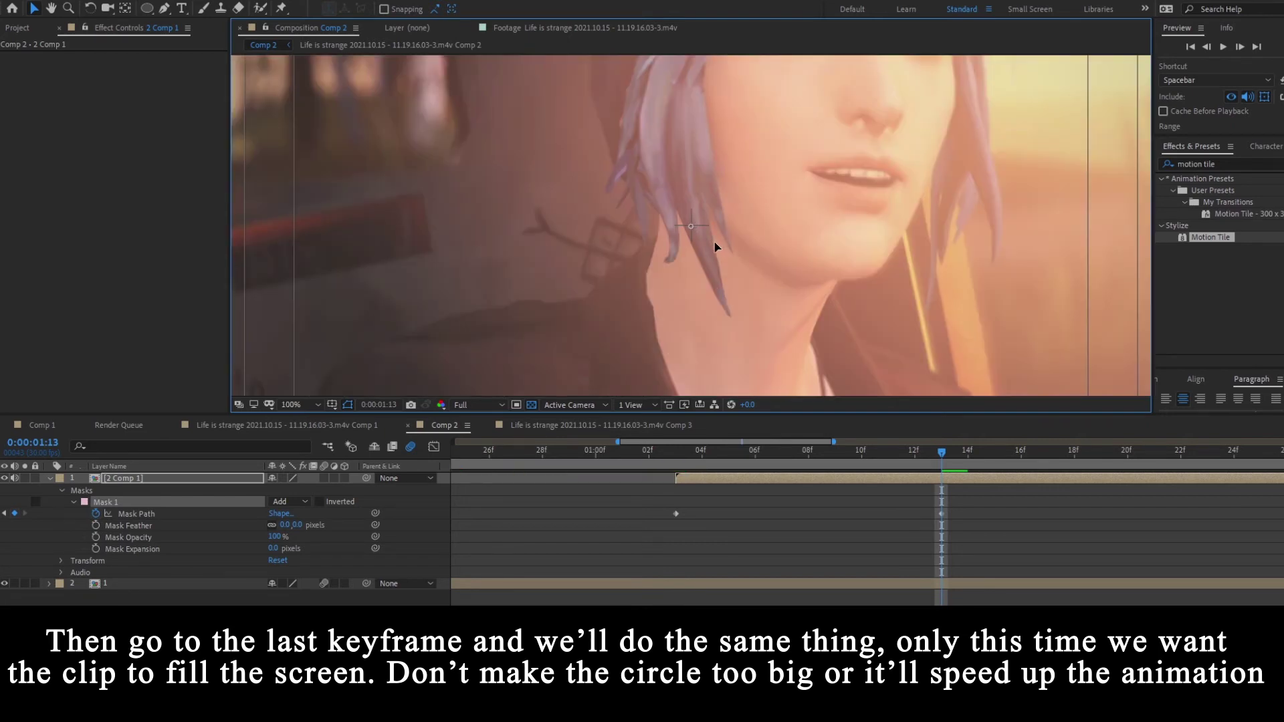
pyautogui.scroll(4, 715, 246)
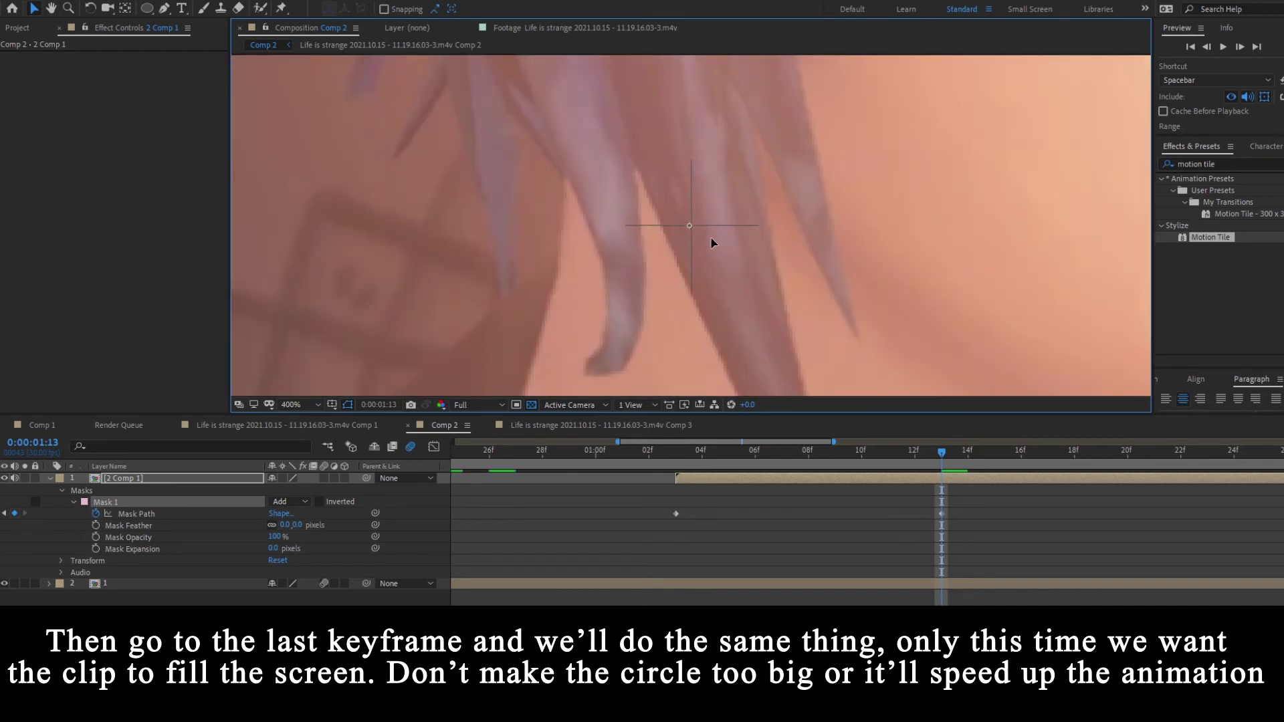
pyautogui.scroll(-6, 761, 262)
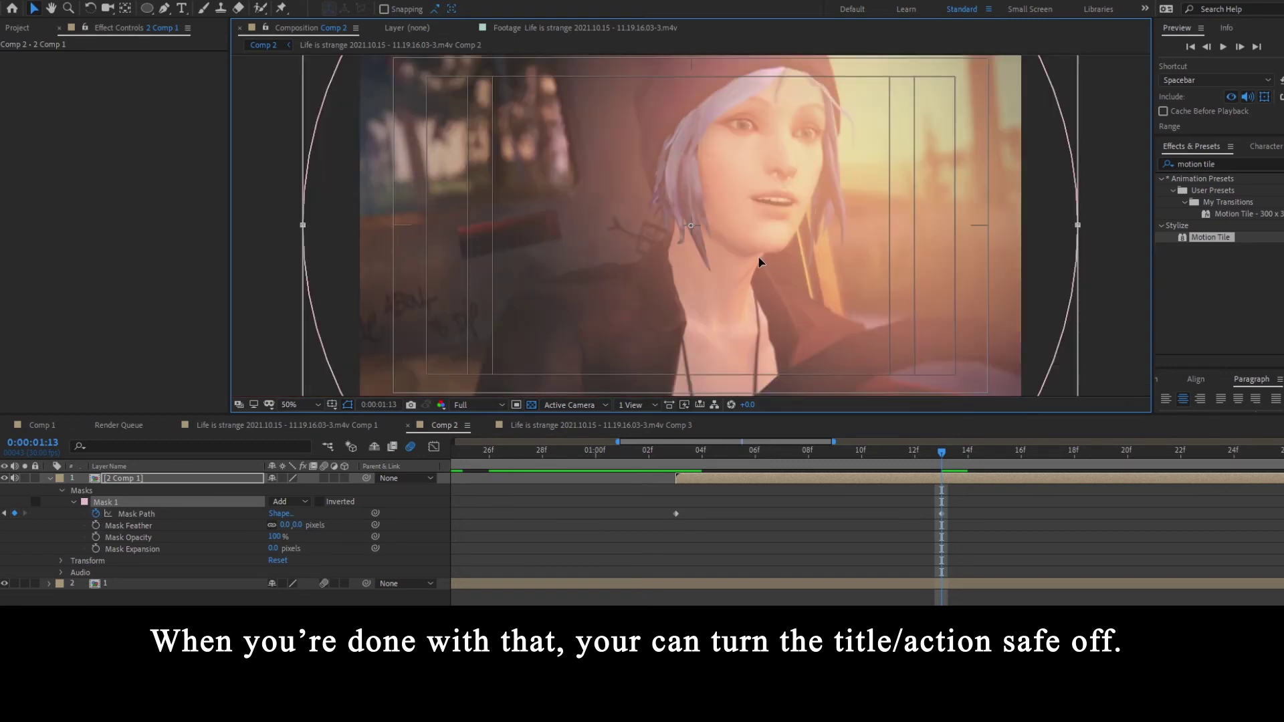
pyautogui.scroll(-2, 760, 262)
pyautogui.click(329, 404)
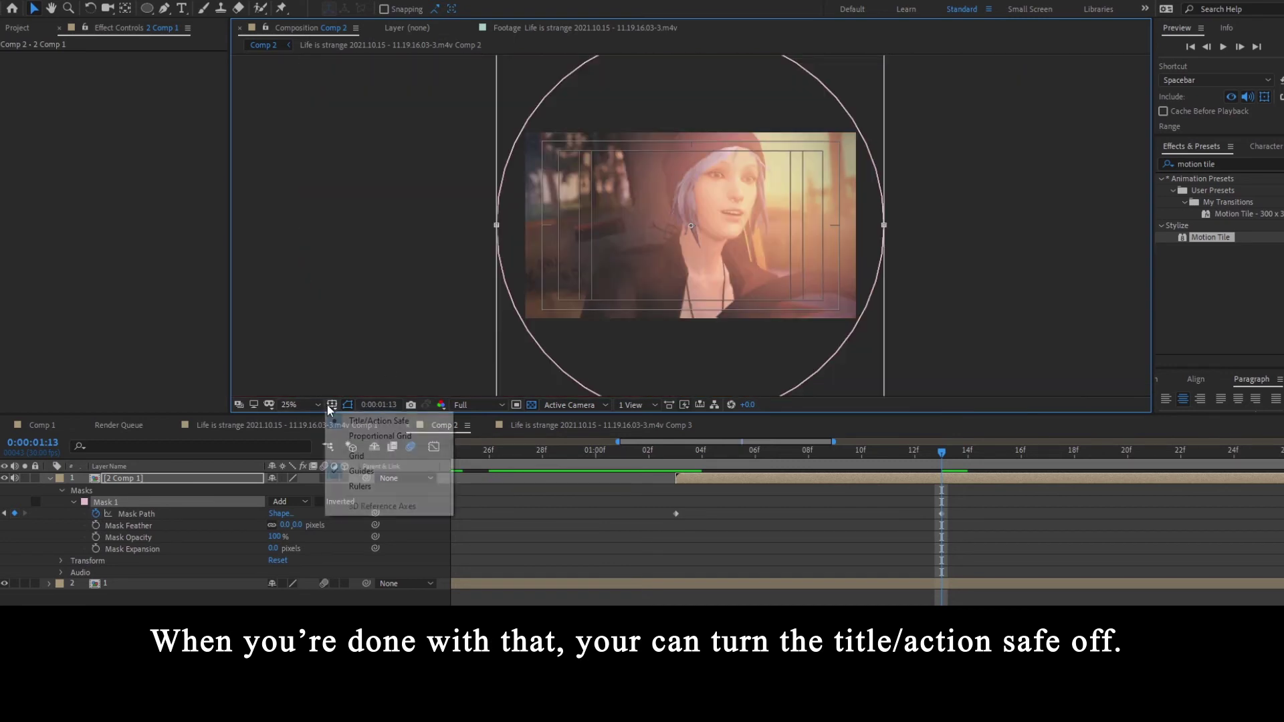
pyautogui.click(374, 420)
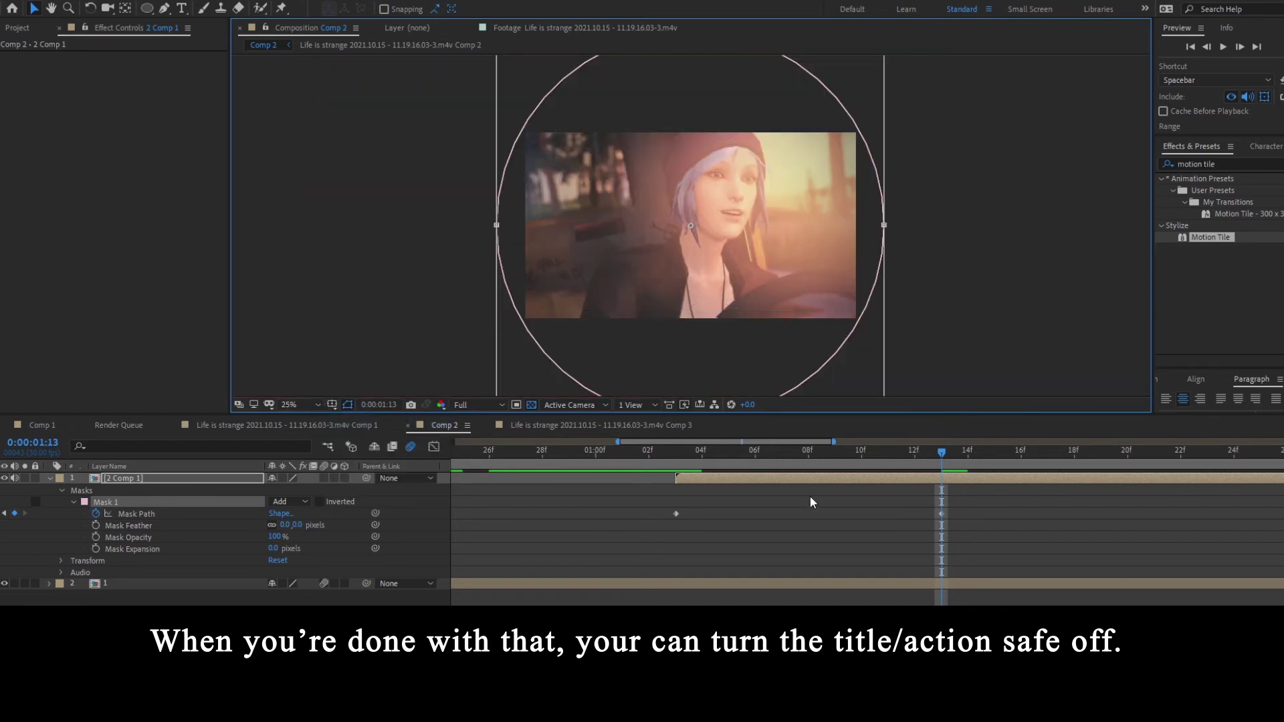
# Preview the expanding mask transition and return the playhead to the first Mask Path keyframe at 0:00:01:03
pyautogui.click(890, 519)
pyautogui.moveTo(936, 452); pyautogui.dragTo(675, 460)
pyautogui.press('space')
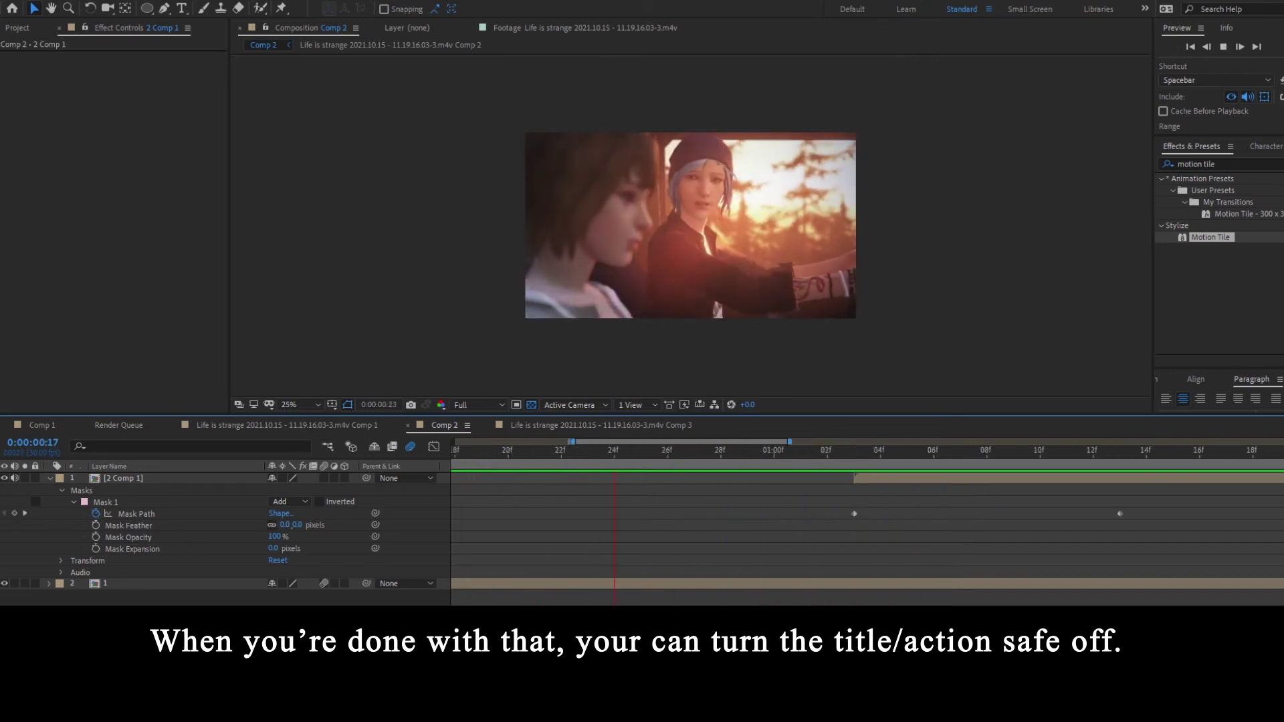
pyautogui.click(852, 450)
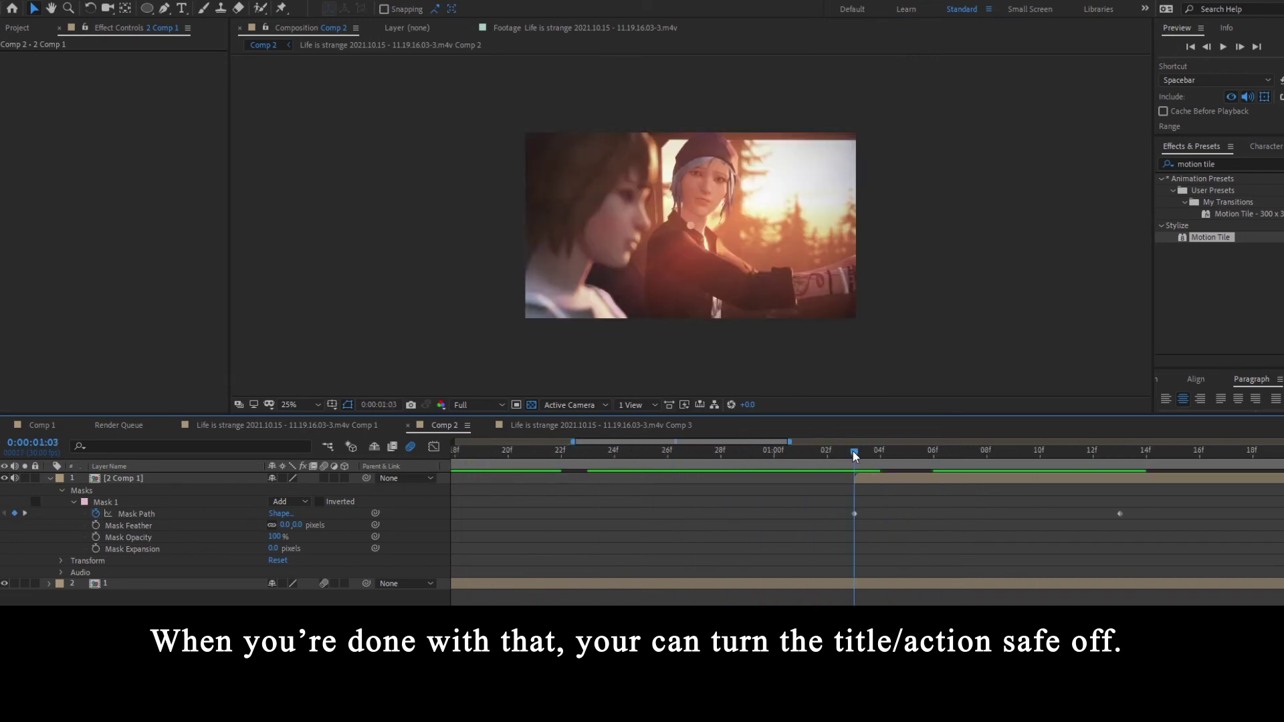
# Apply Easy Ease to both Mask Path keyframes and check the reveal at 0:00:01:07
pyautogui.moveTo(1197, 510); pyautogui.dragTo(830, 539)
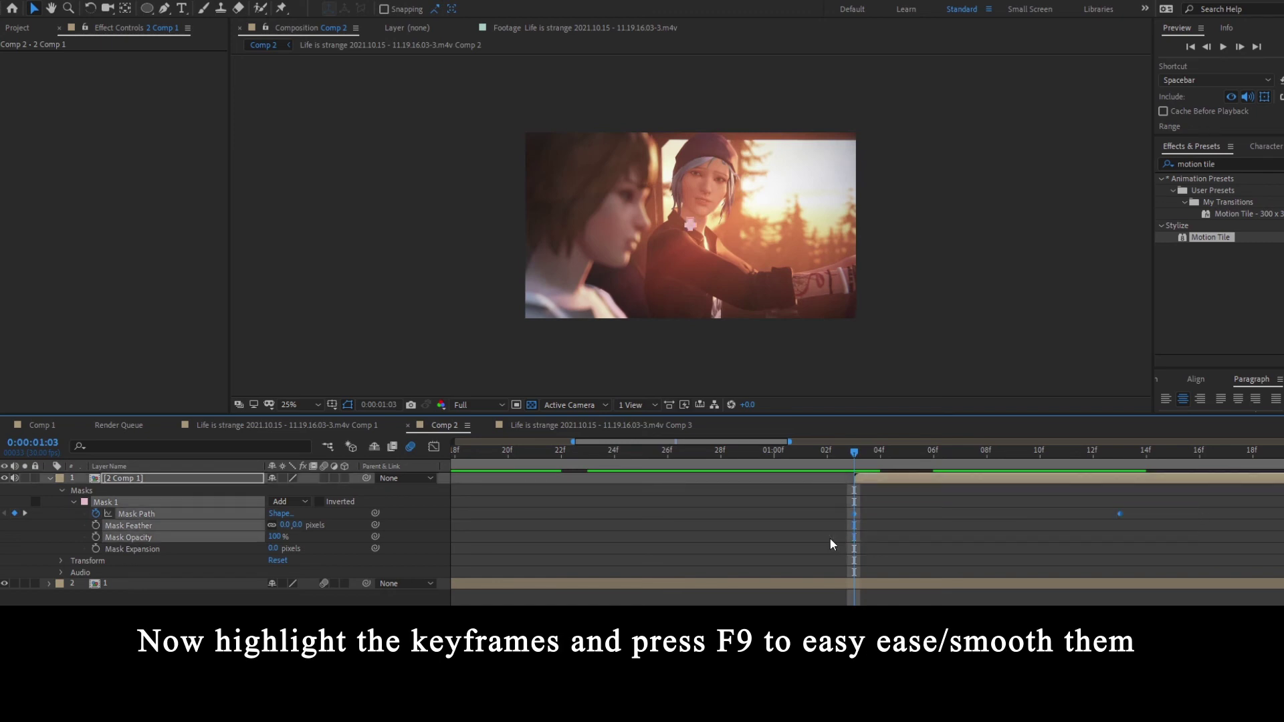
pyautogui.press('F9')
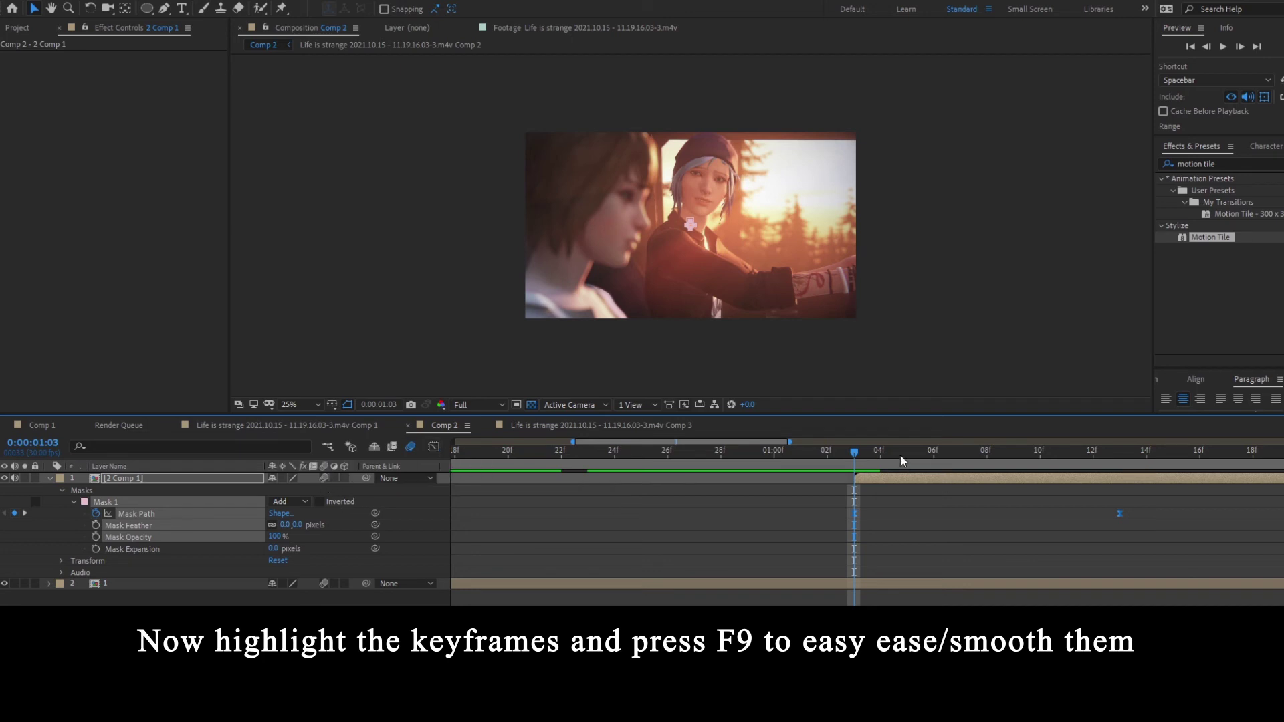
pyautogui.click(958, 452)
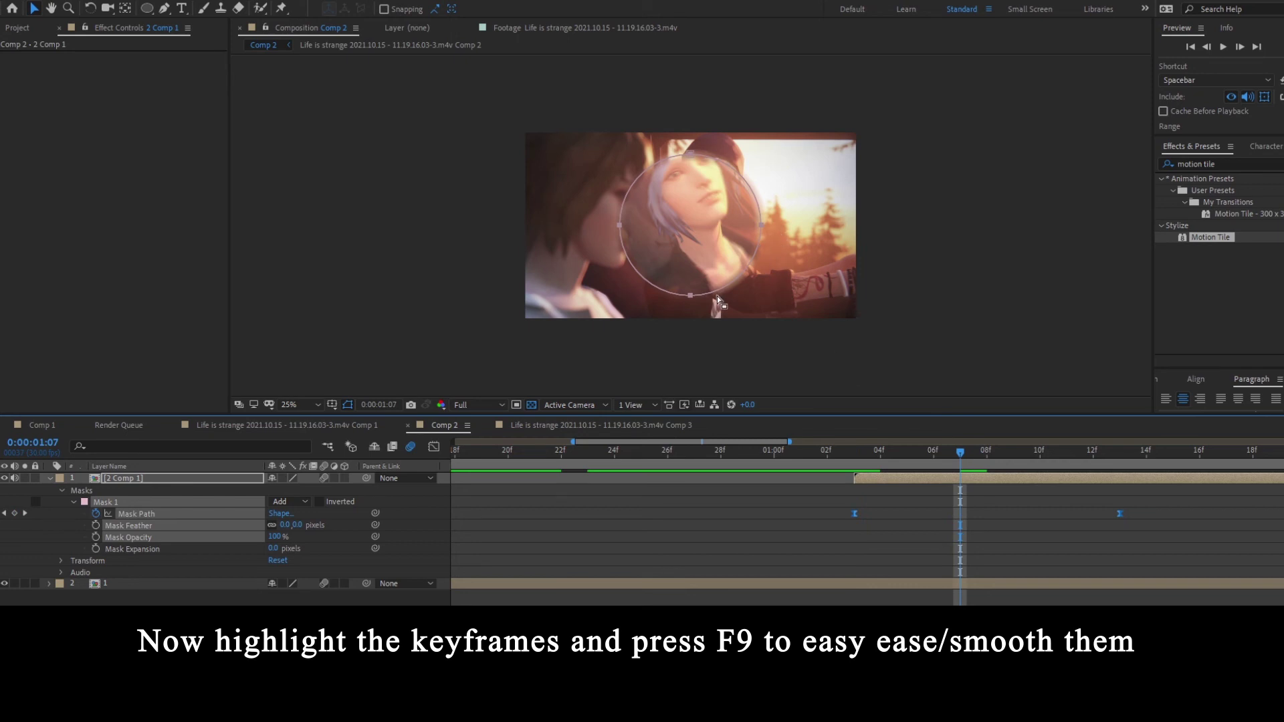
pyautogui.click(853, 453)
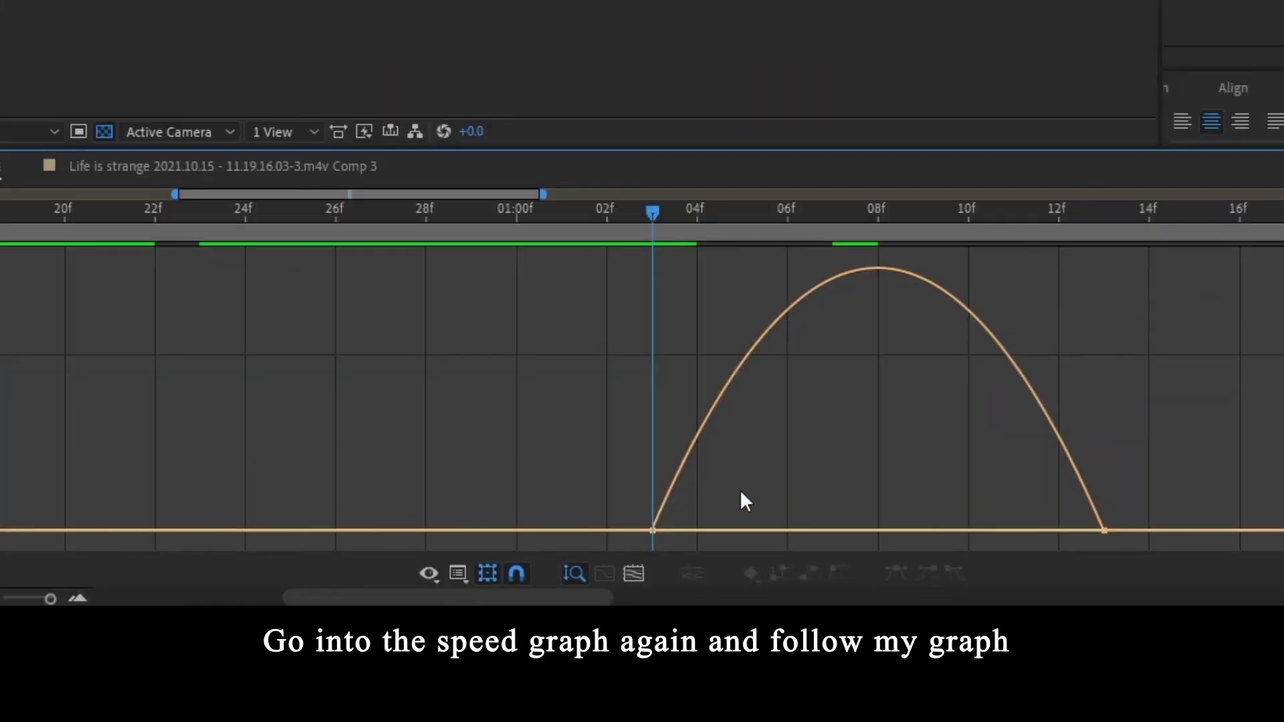
# In the speed graph, extend the last Mask Path keyframe's influence to 100% and shorten the first keyframe's handle for an early speed peak
pyautogui.click(458, 573)
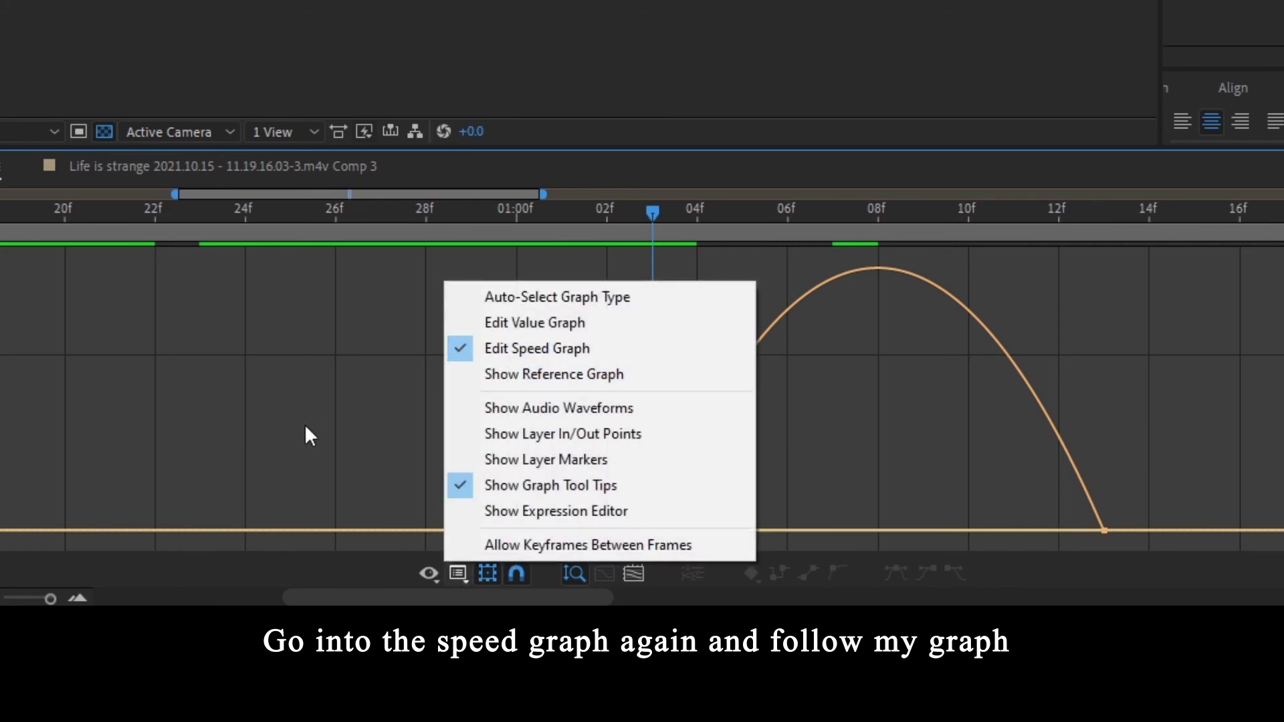
pyautogui.click(309, 367)
pyautogui.click(1104, 530)
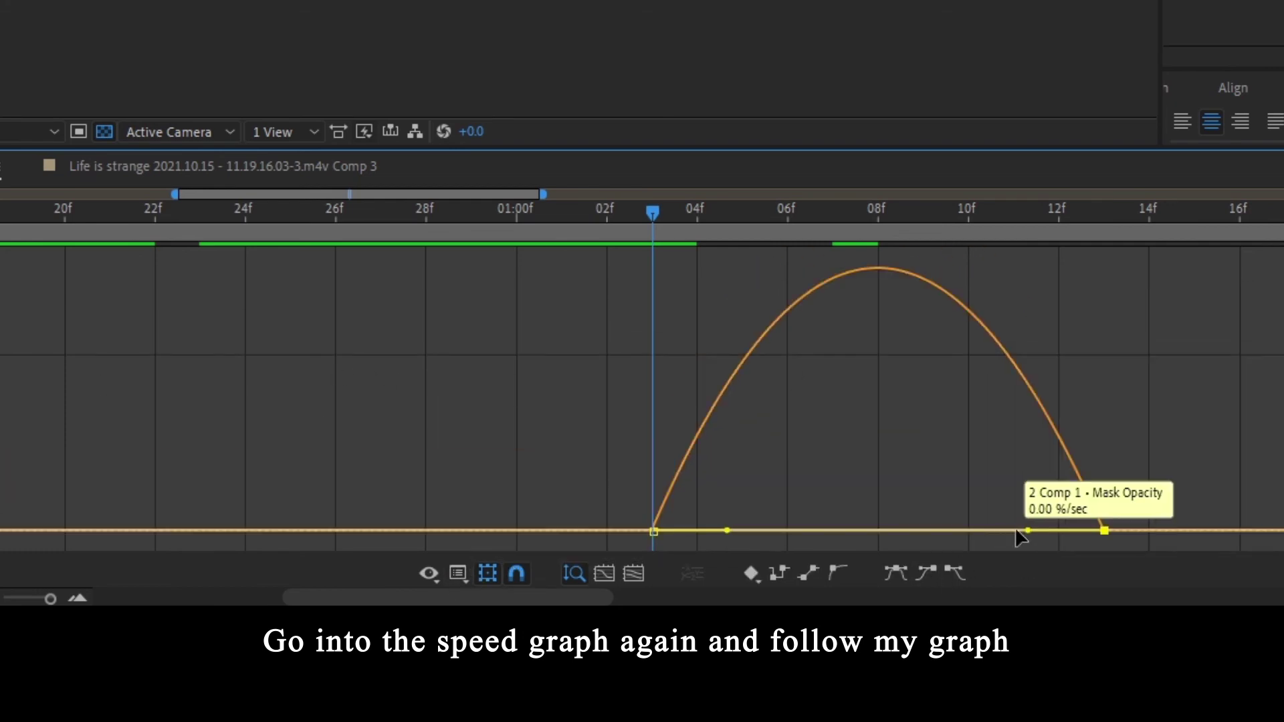
pyautogui.moveTo(1017, 530); pyautogui.dragTo(844, 529)
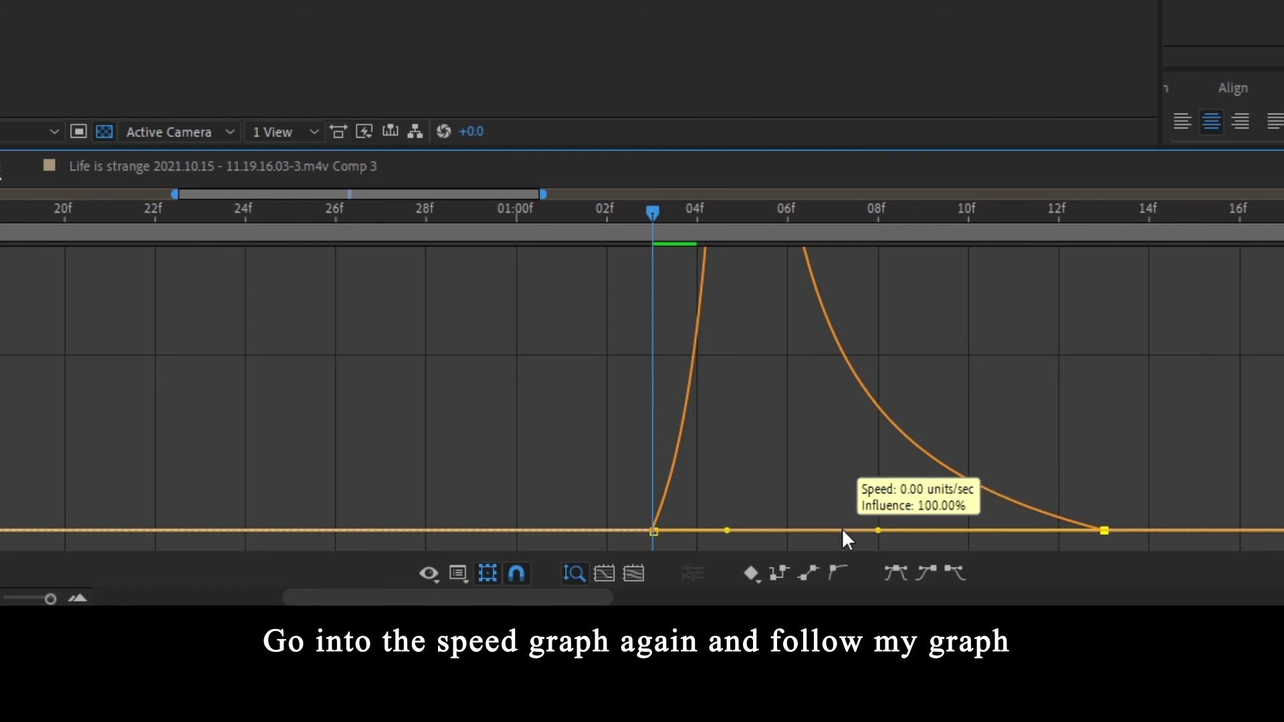
pyautogui.moveTo(725, 532); pyautogui.dragTo(666, 532)
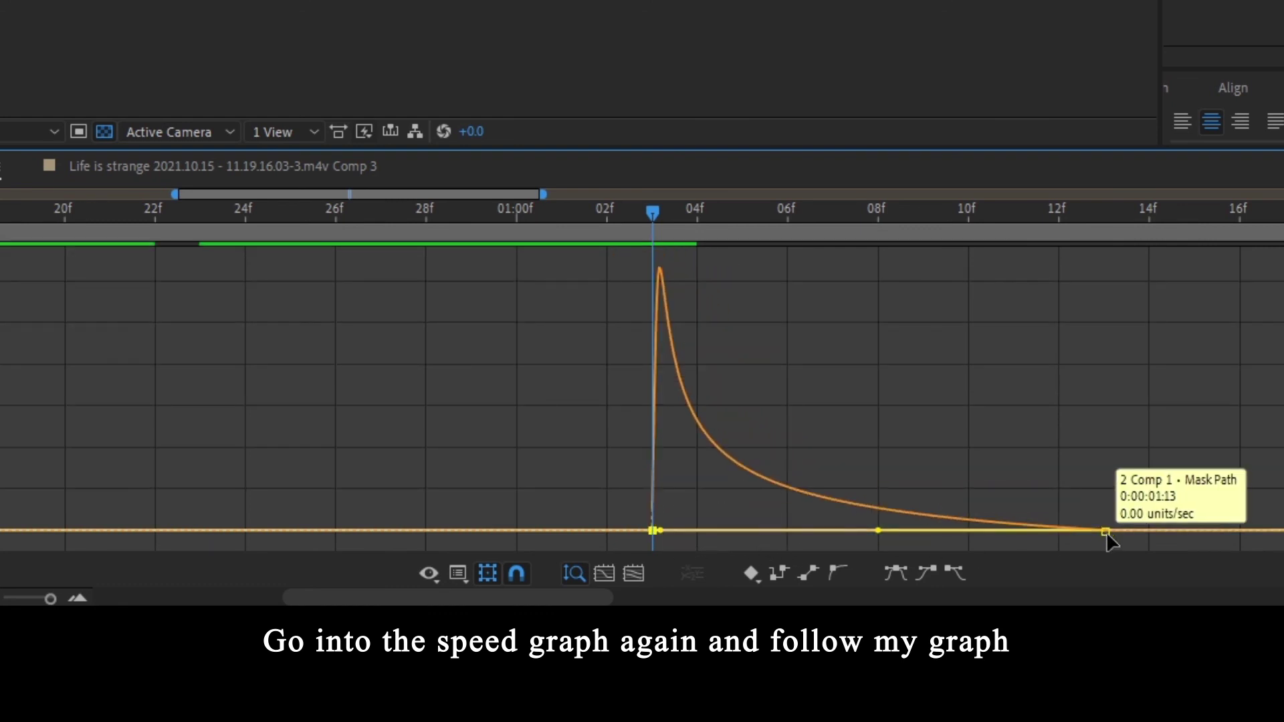
pyautogui.moveTo(1105, 532); pyautogui.dragTo(1283, 531)
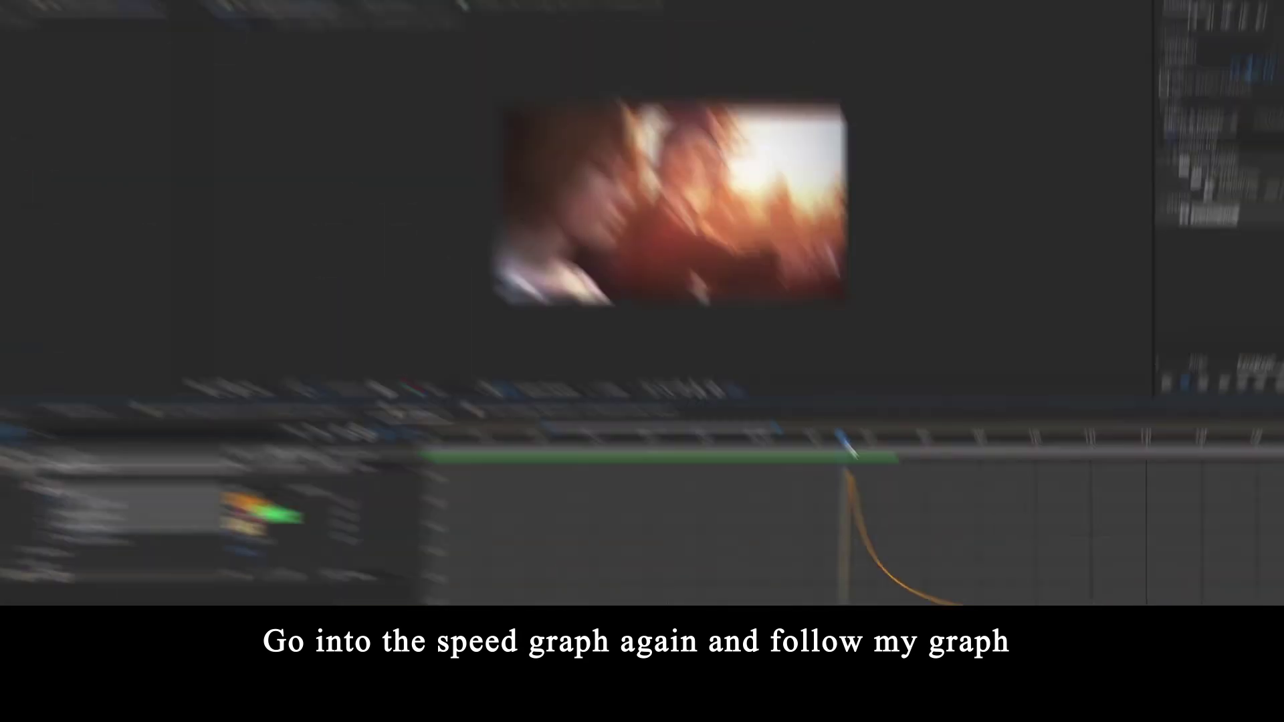